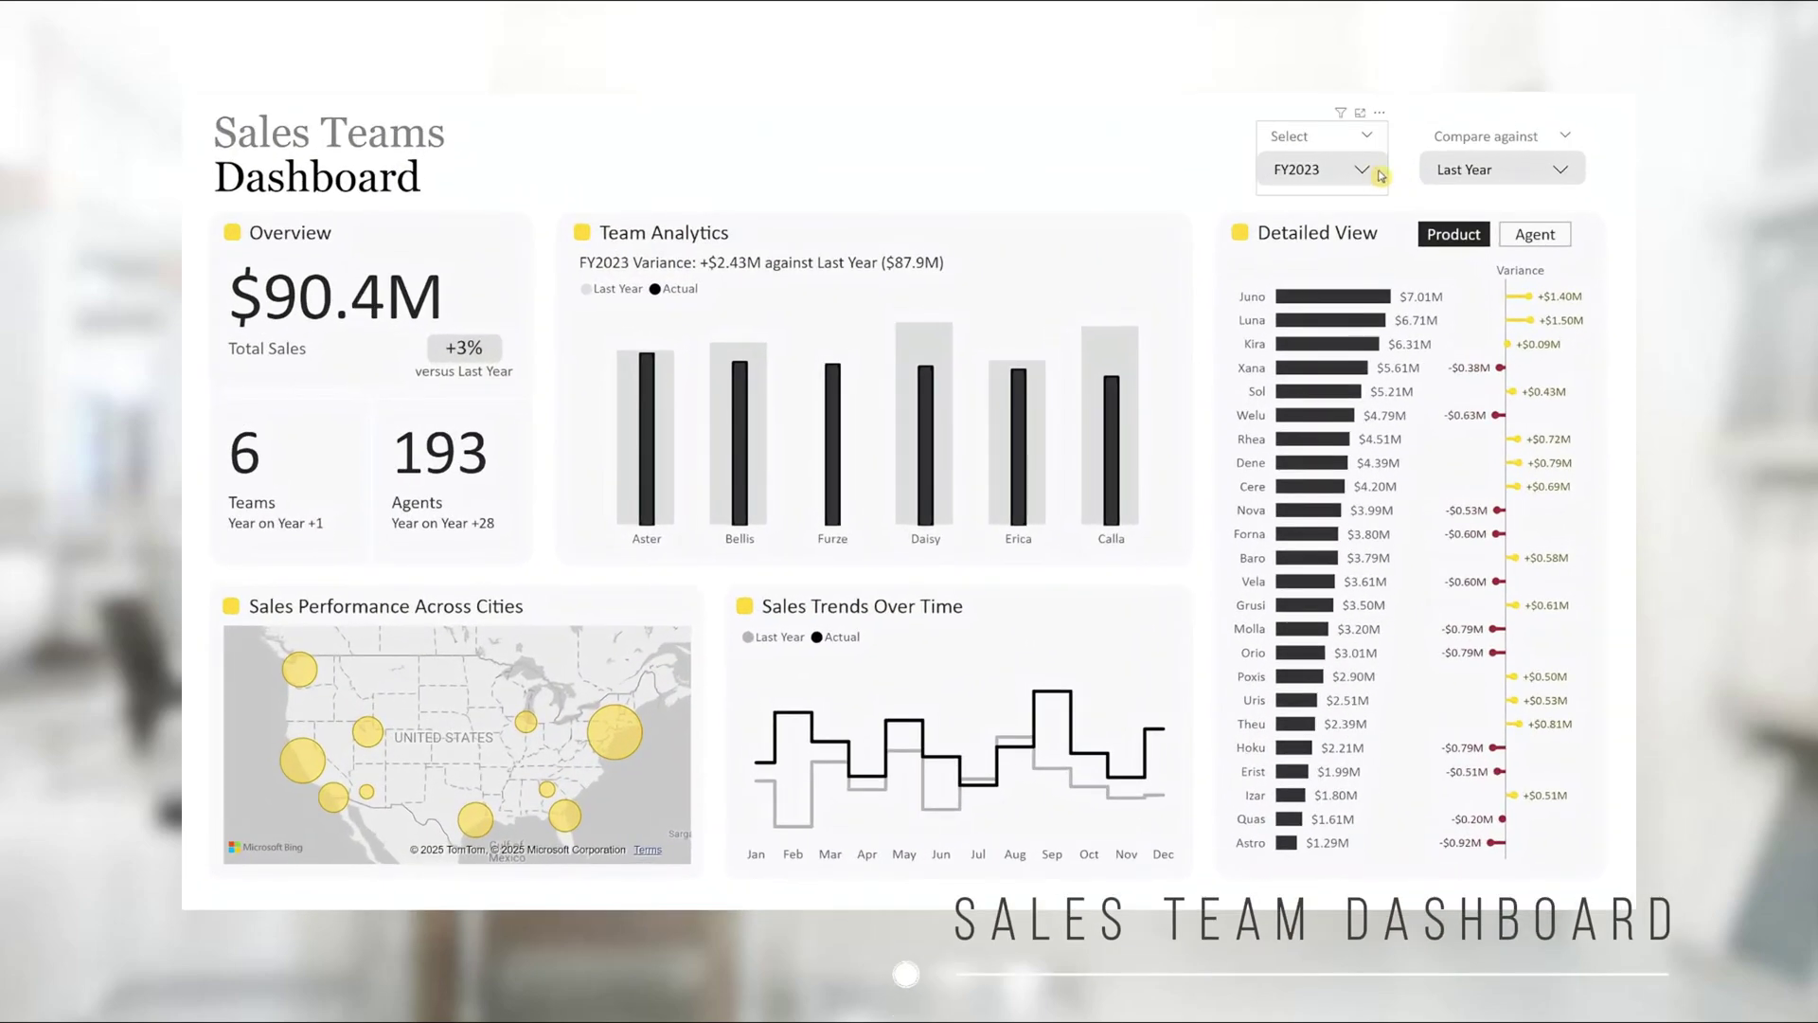
Show FY2024 compared against Budget, then cross-filter the dashboard to team Aster
left_click(1363, 173)
left_click(1332, 266)
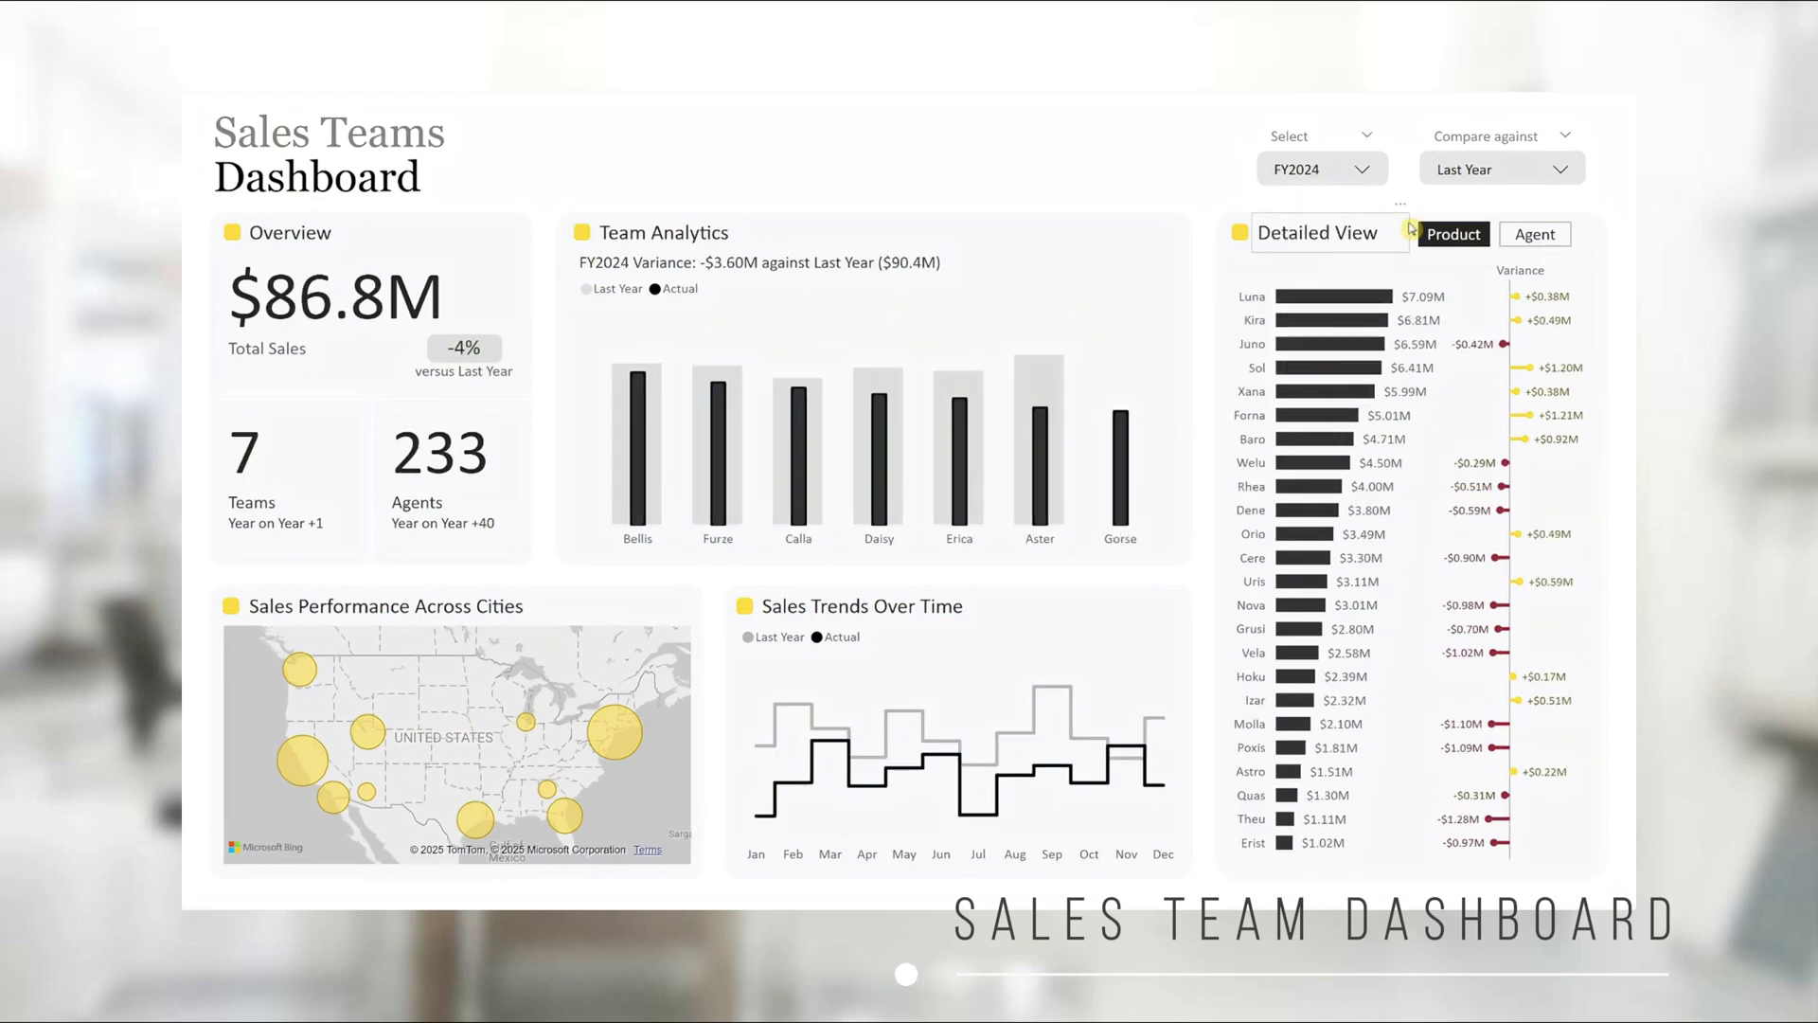
left_click(1497, 174)
left_click(1494, 200)
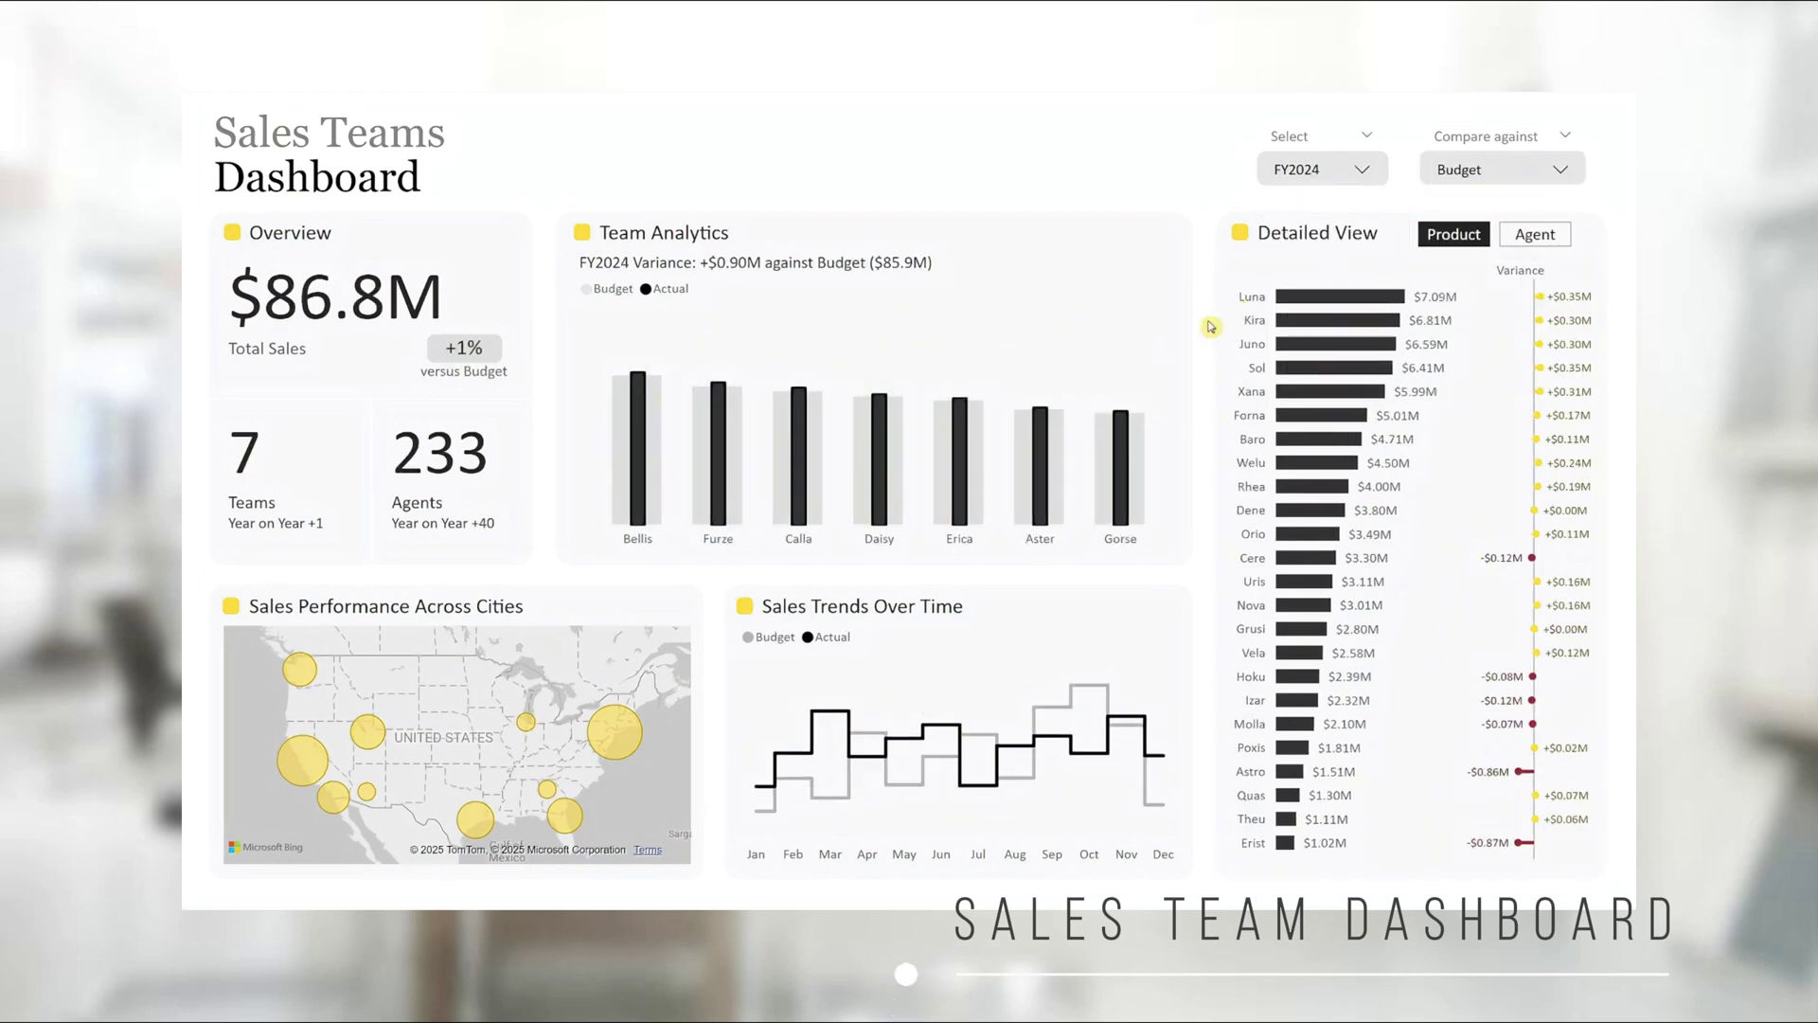
left_click(1040, 539)
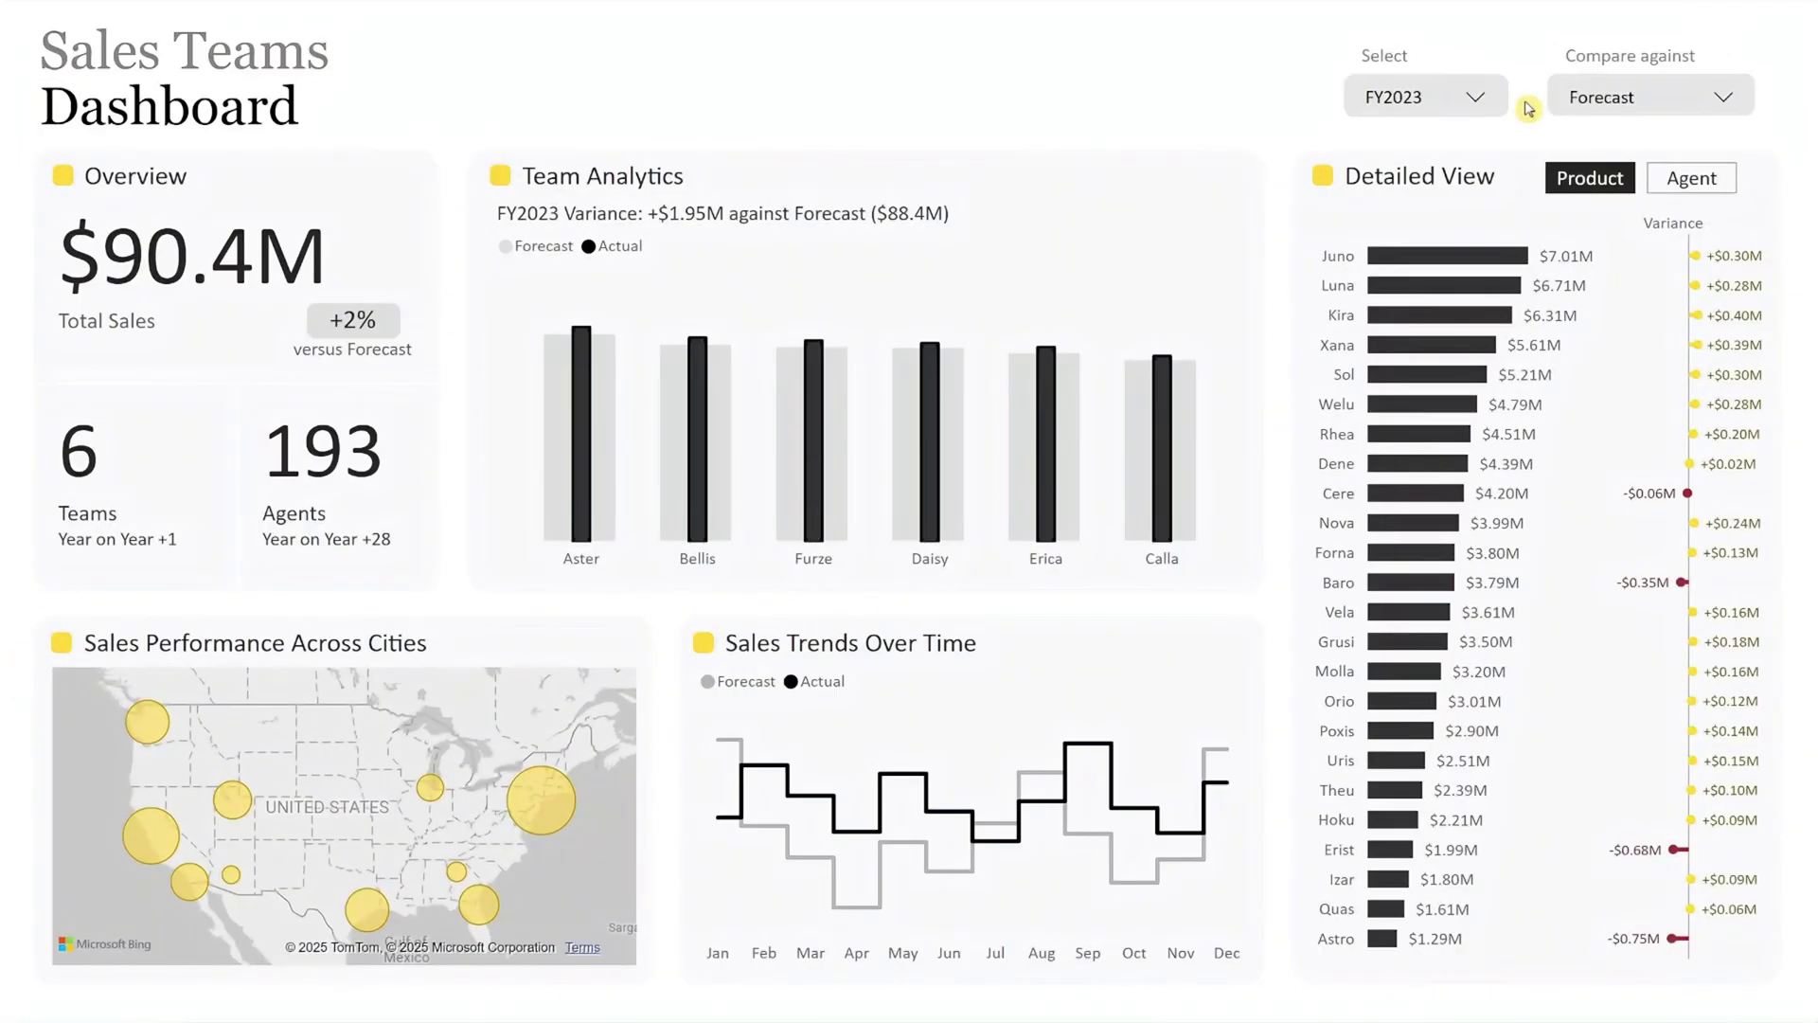
Set the report to FY2024 compared against Last Year
left_click(1476, 104)
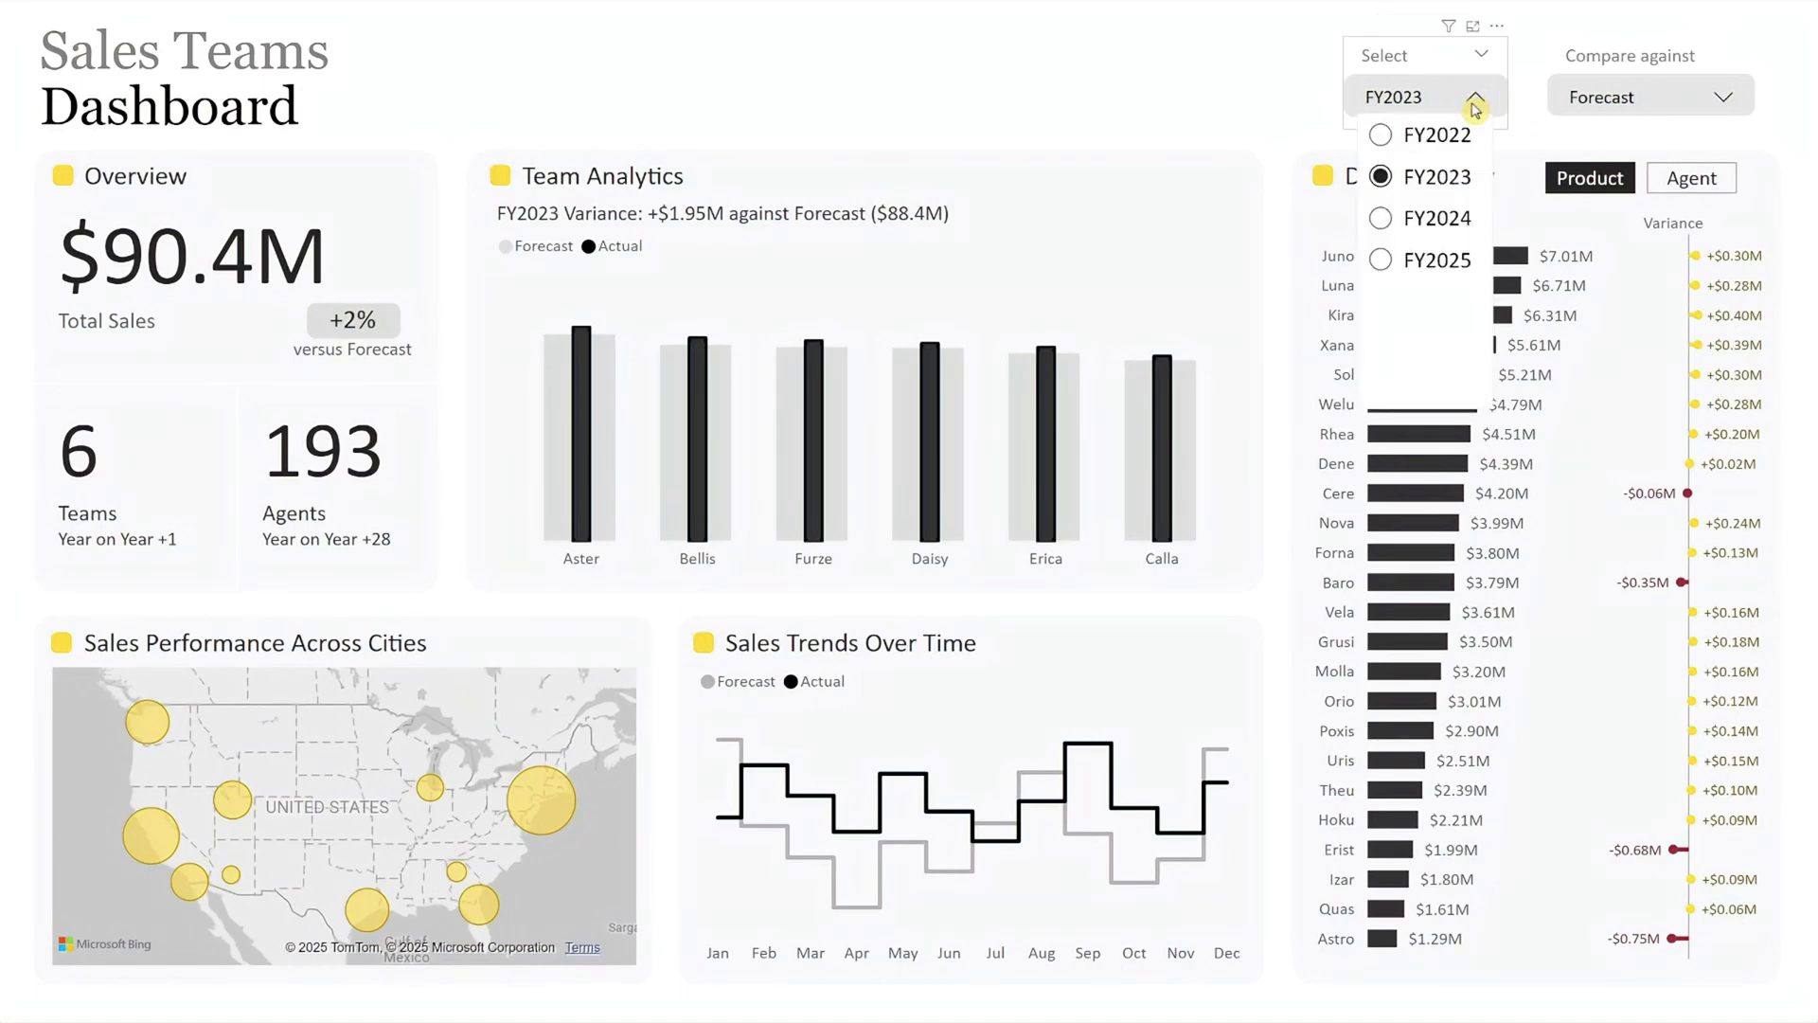
left_click(1454, 217)
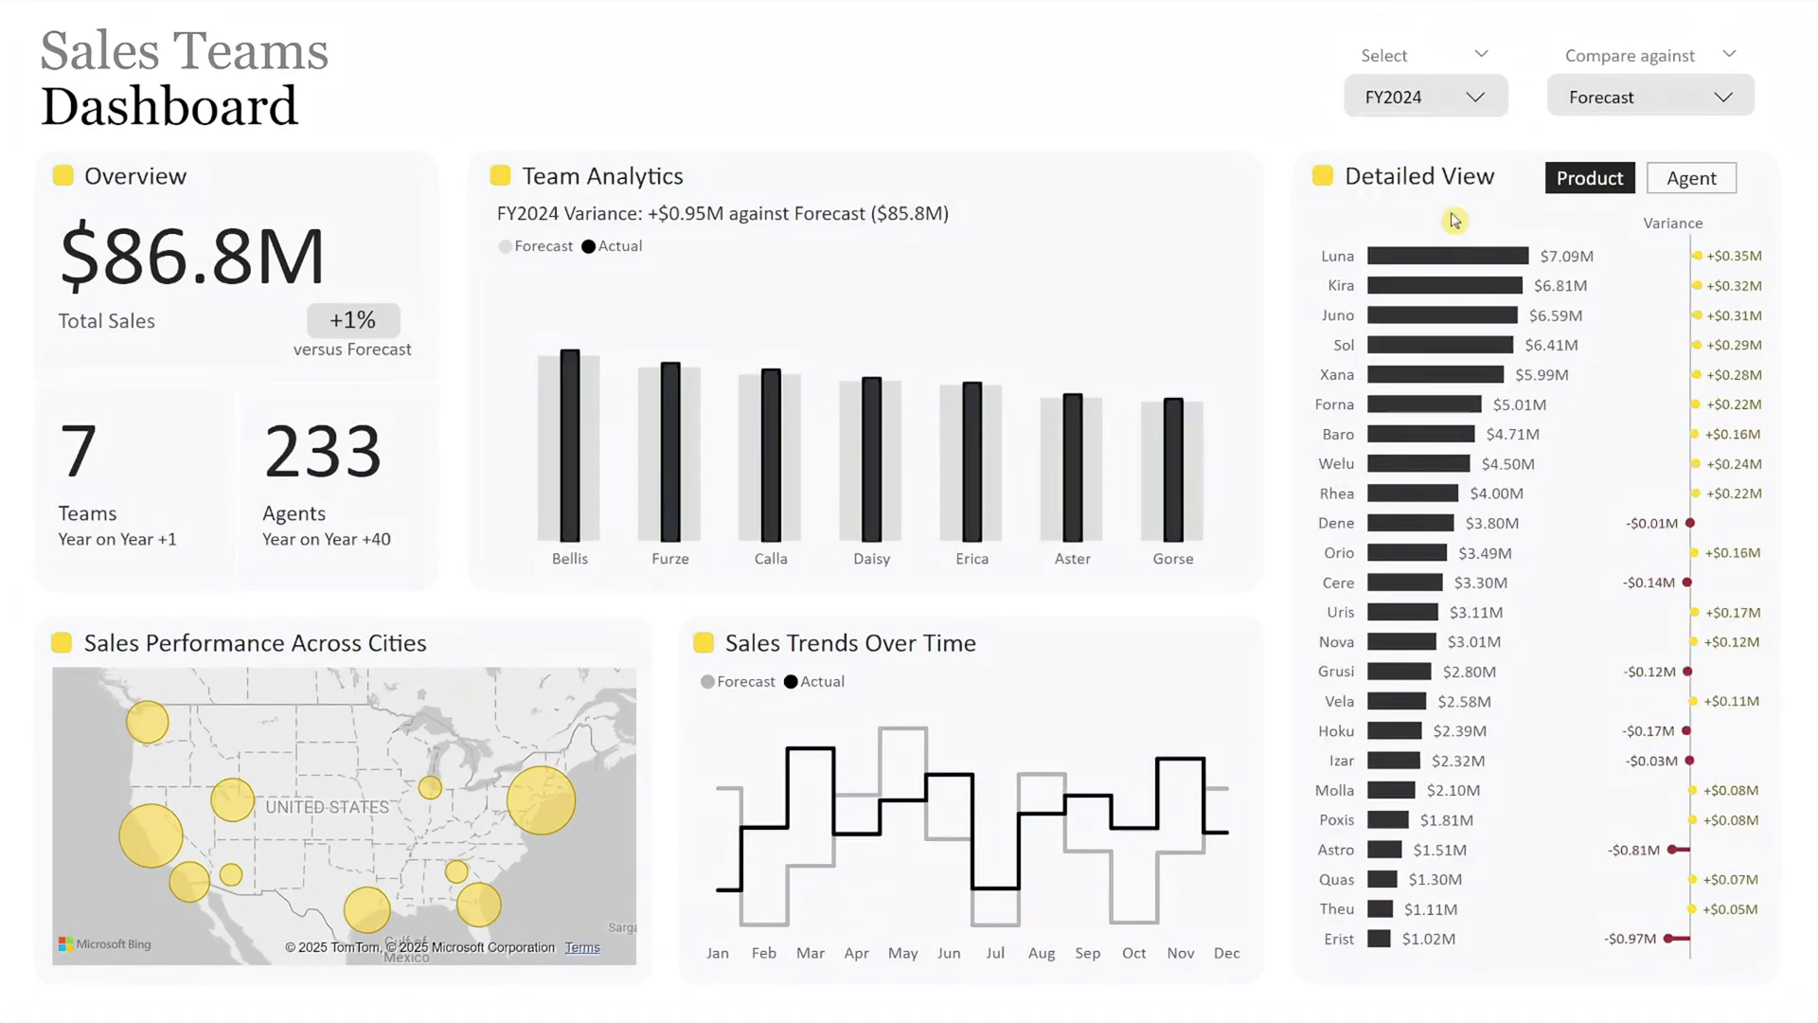
left_click(1632, 104)
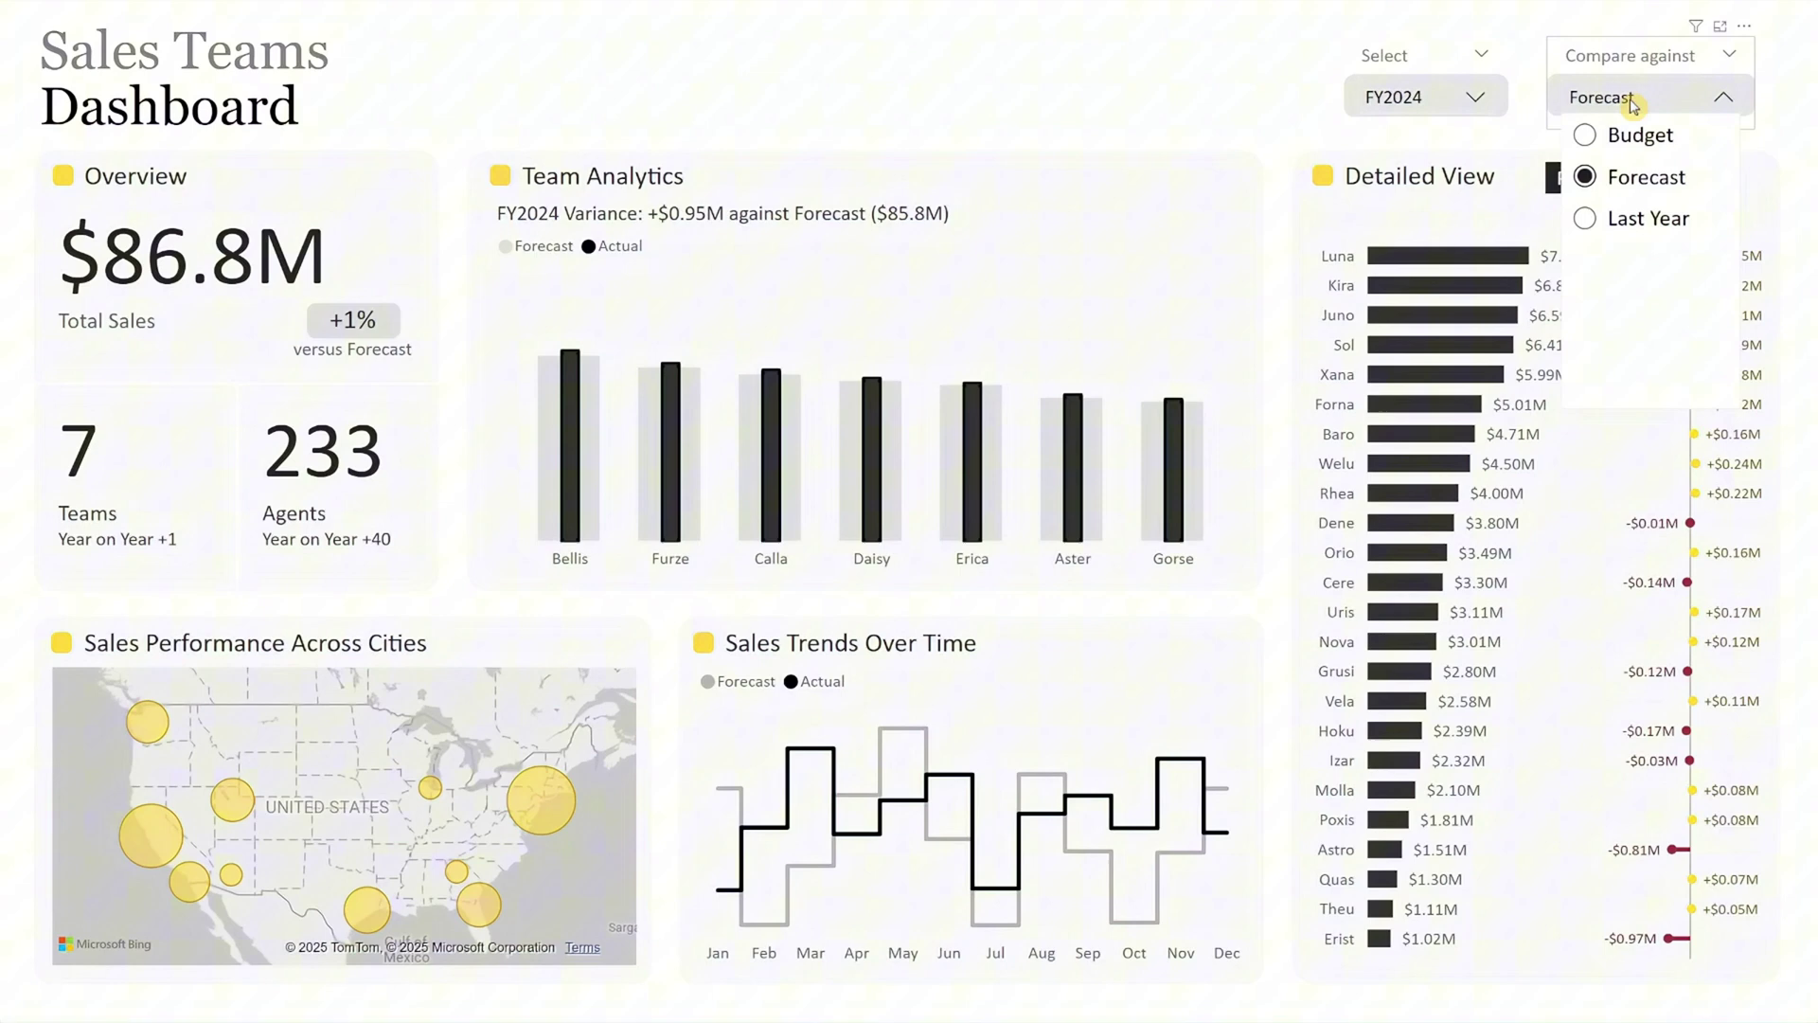
left_click(1626, 218)
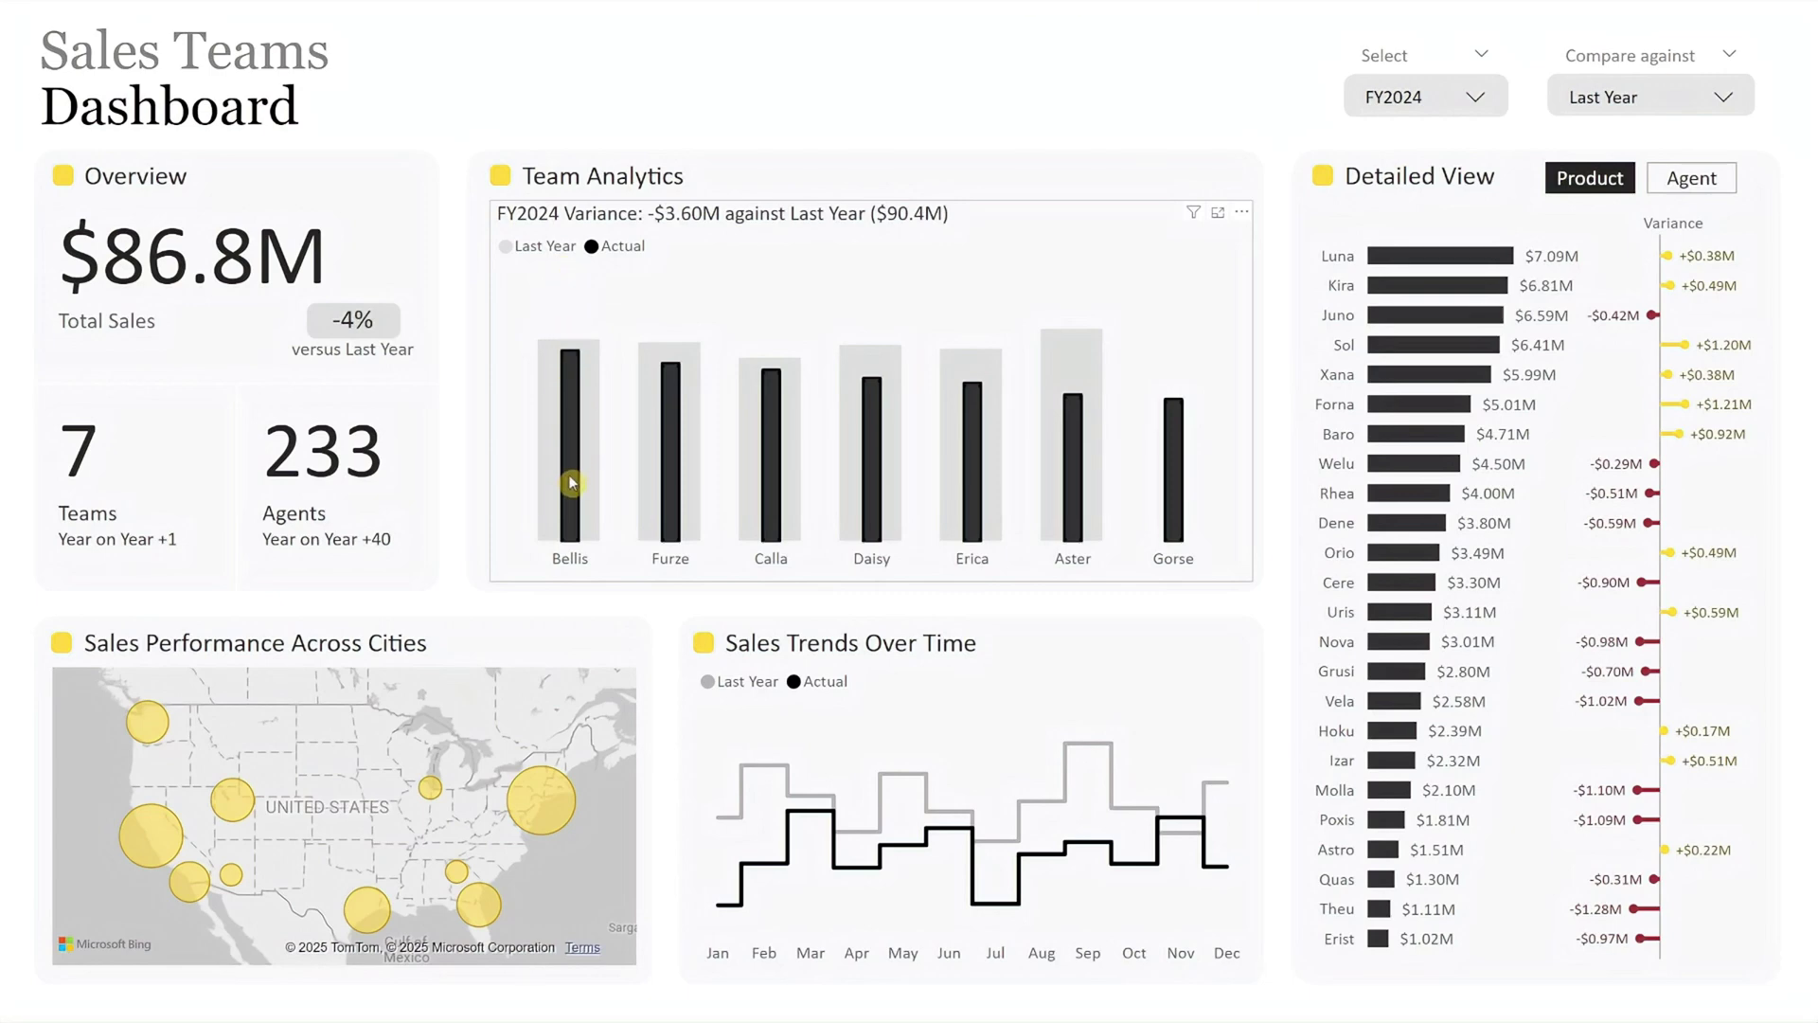
mouse_move(572, 483)
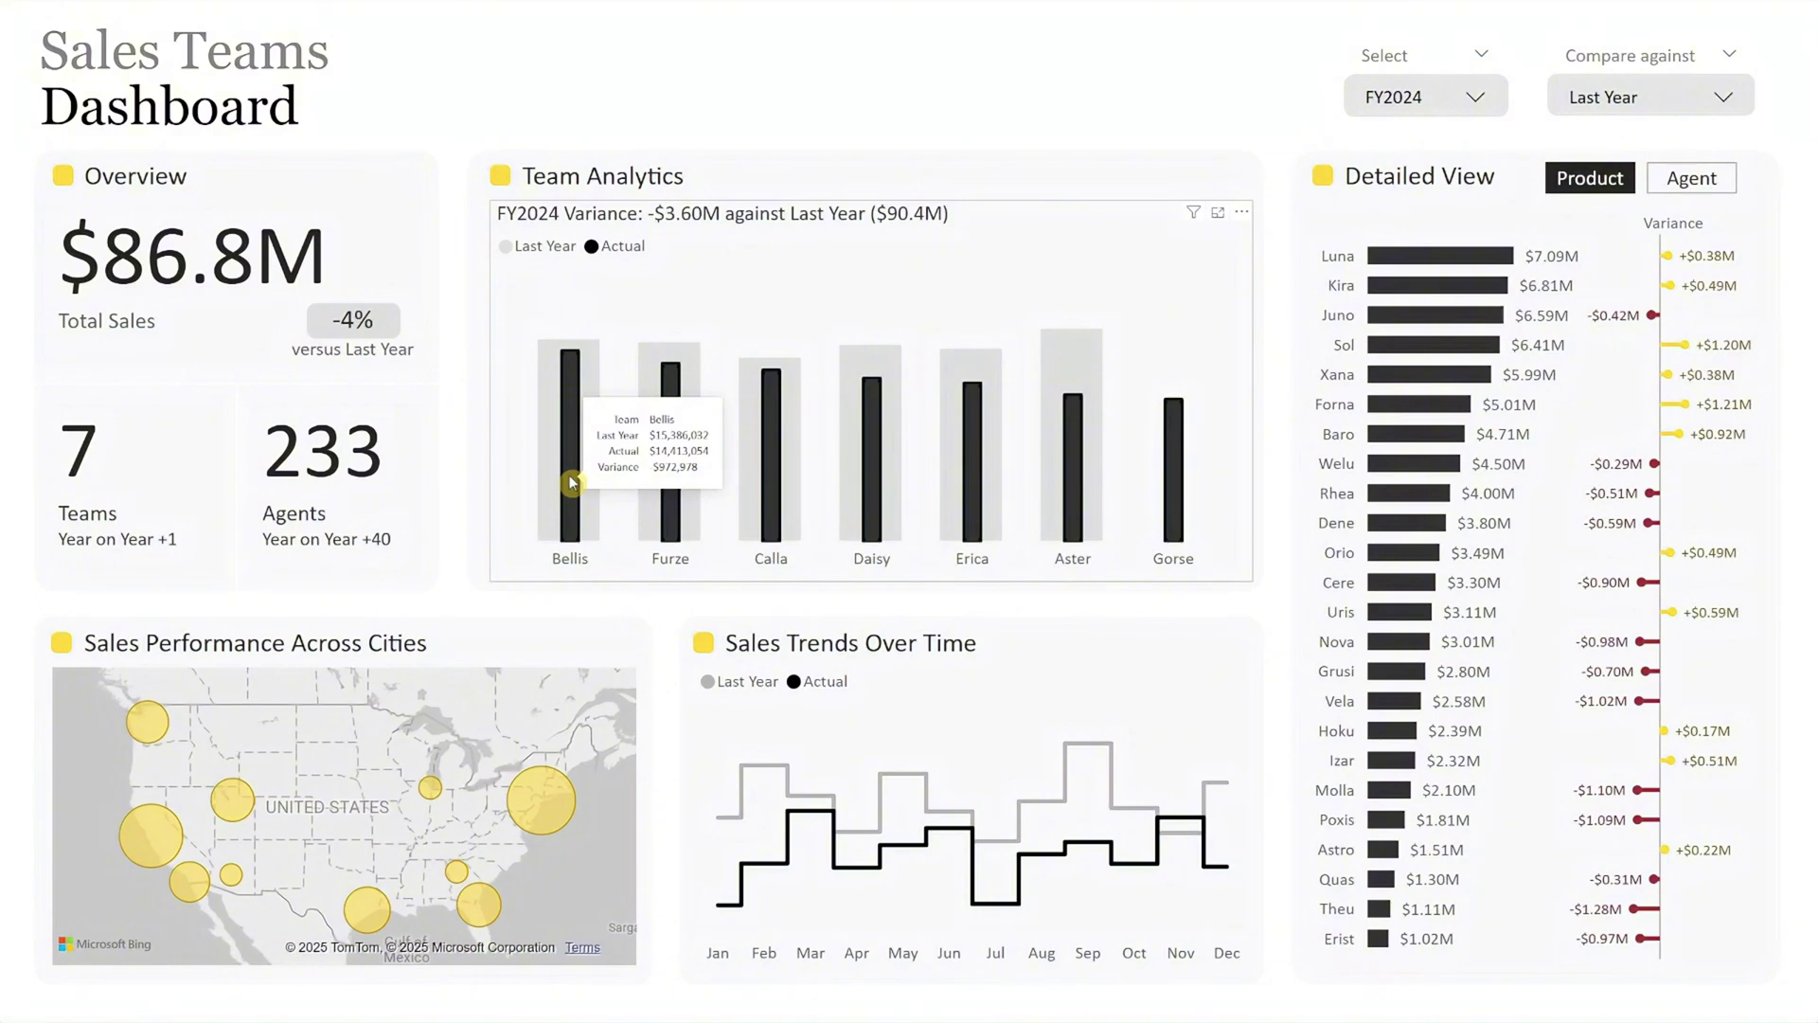
left_click(574, 558)
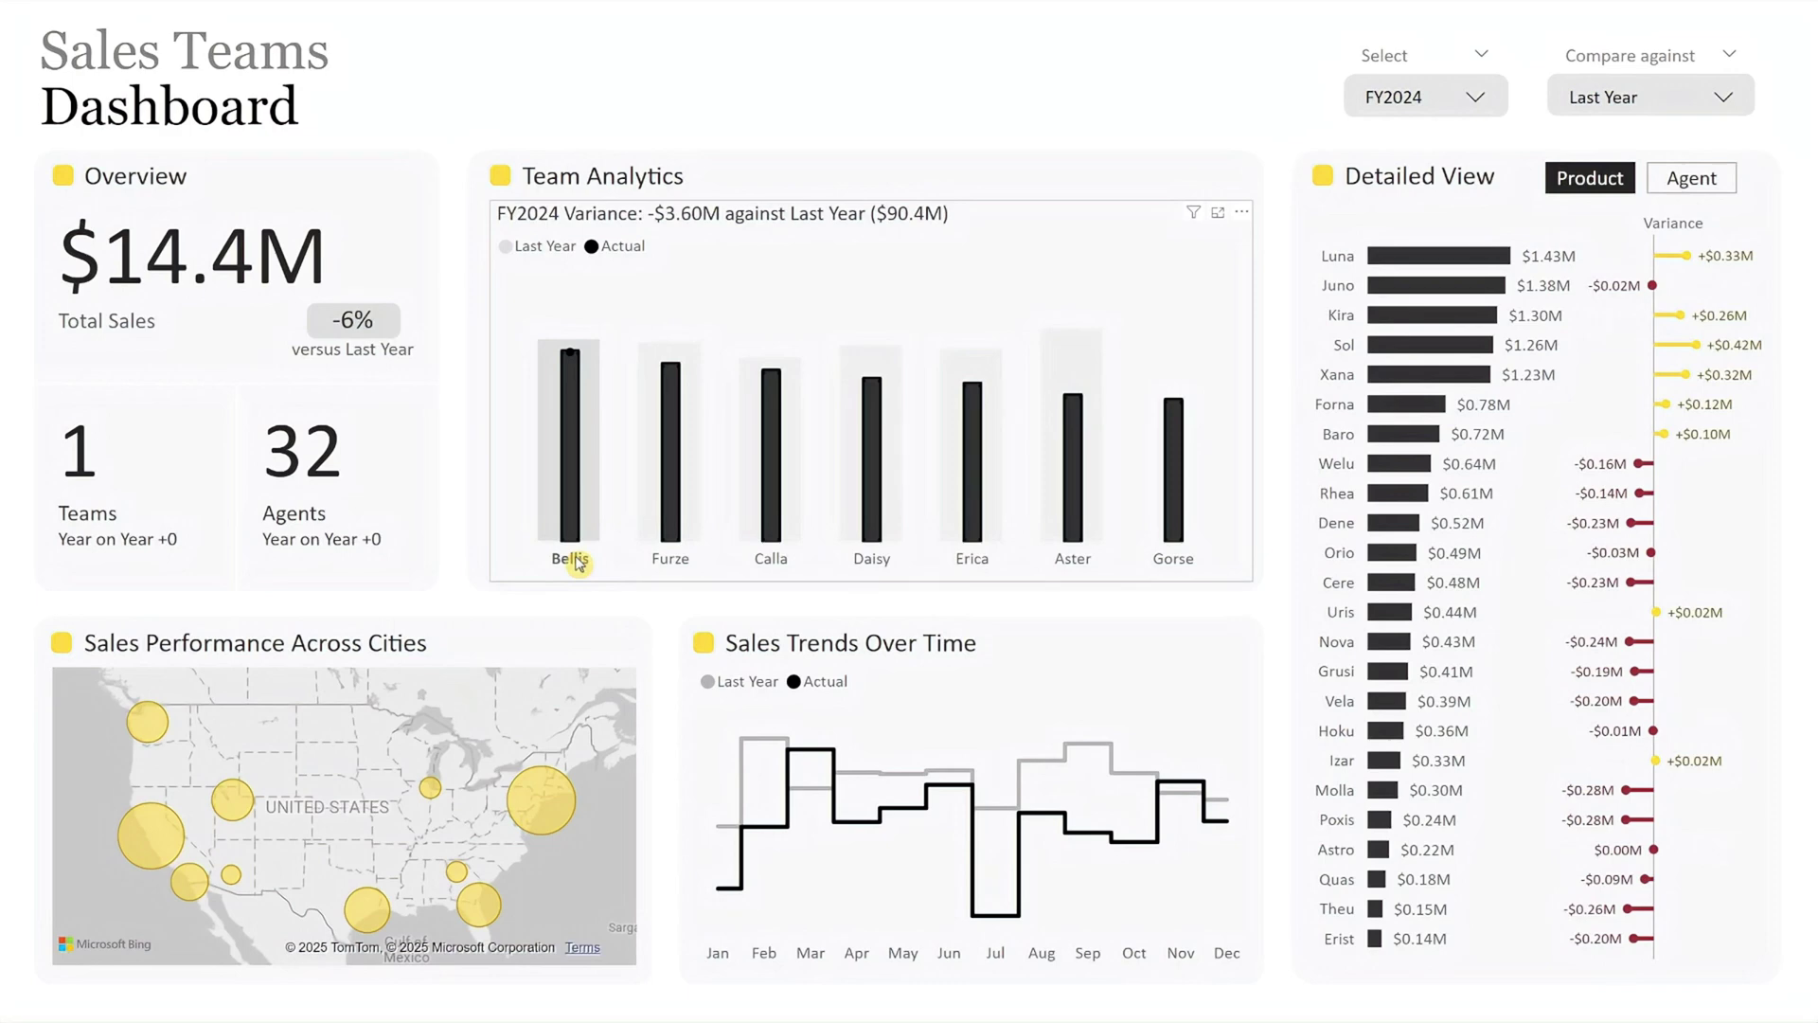
left_click(574, 559)
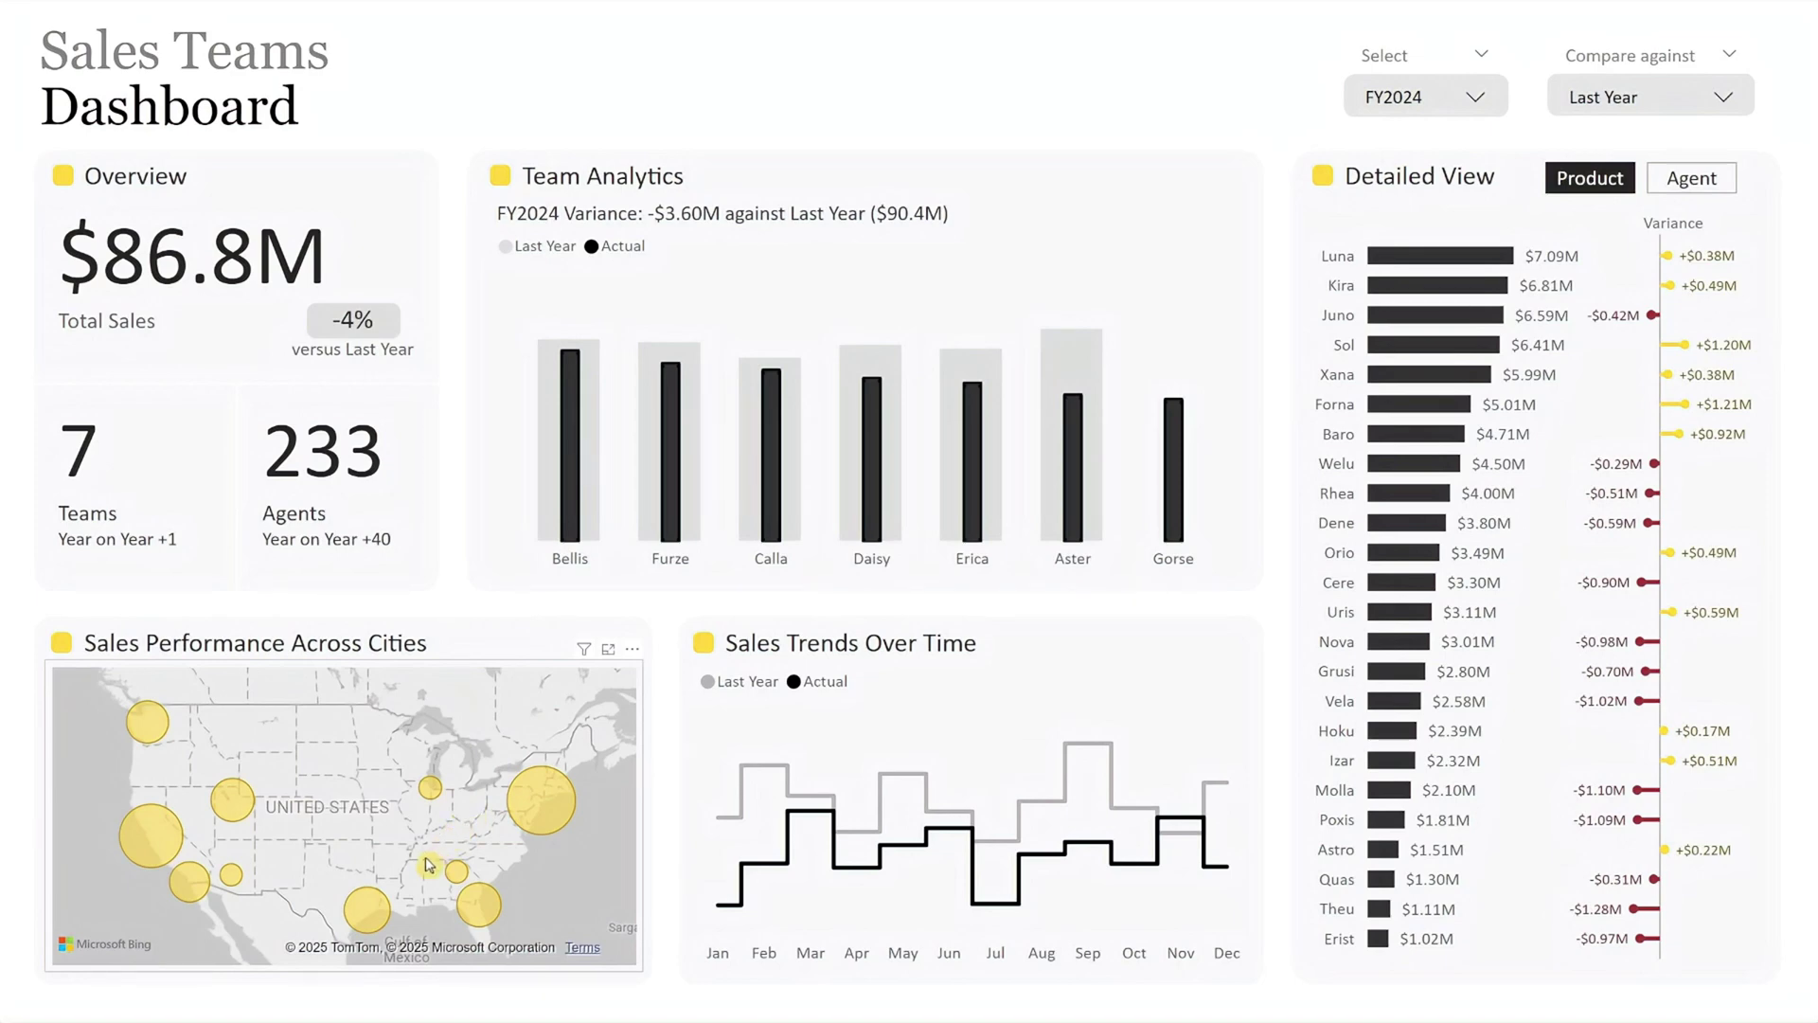
mouse_move(384, 912)
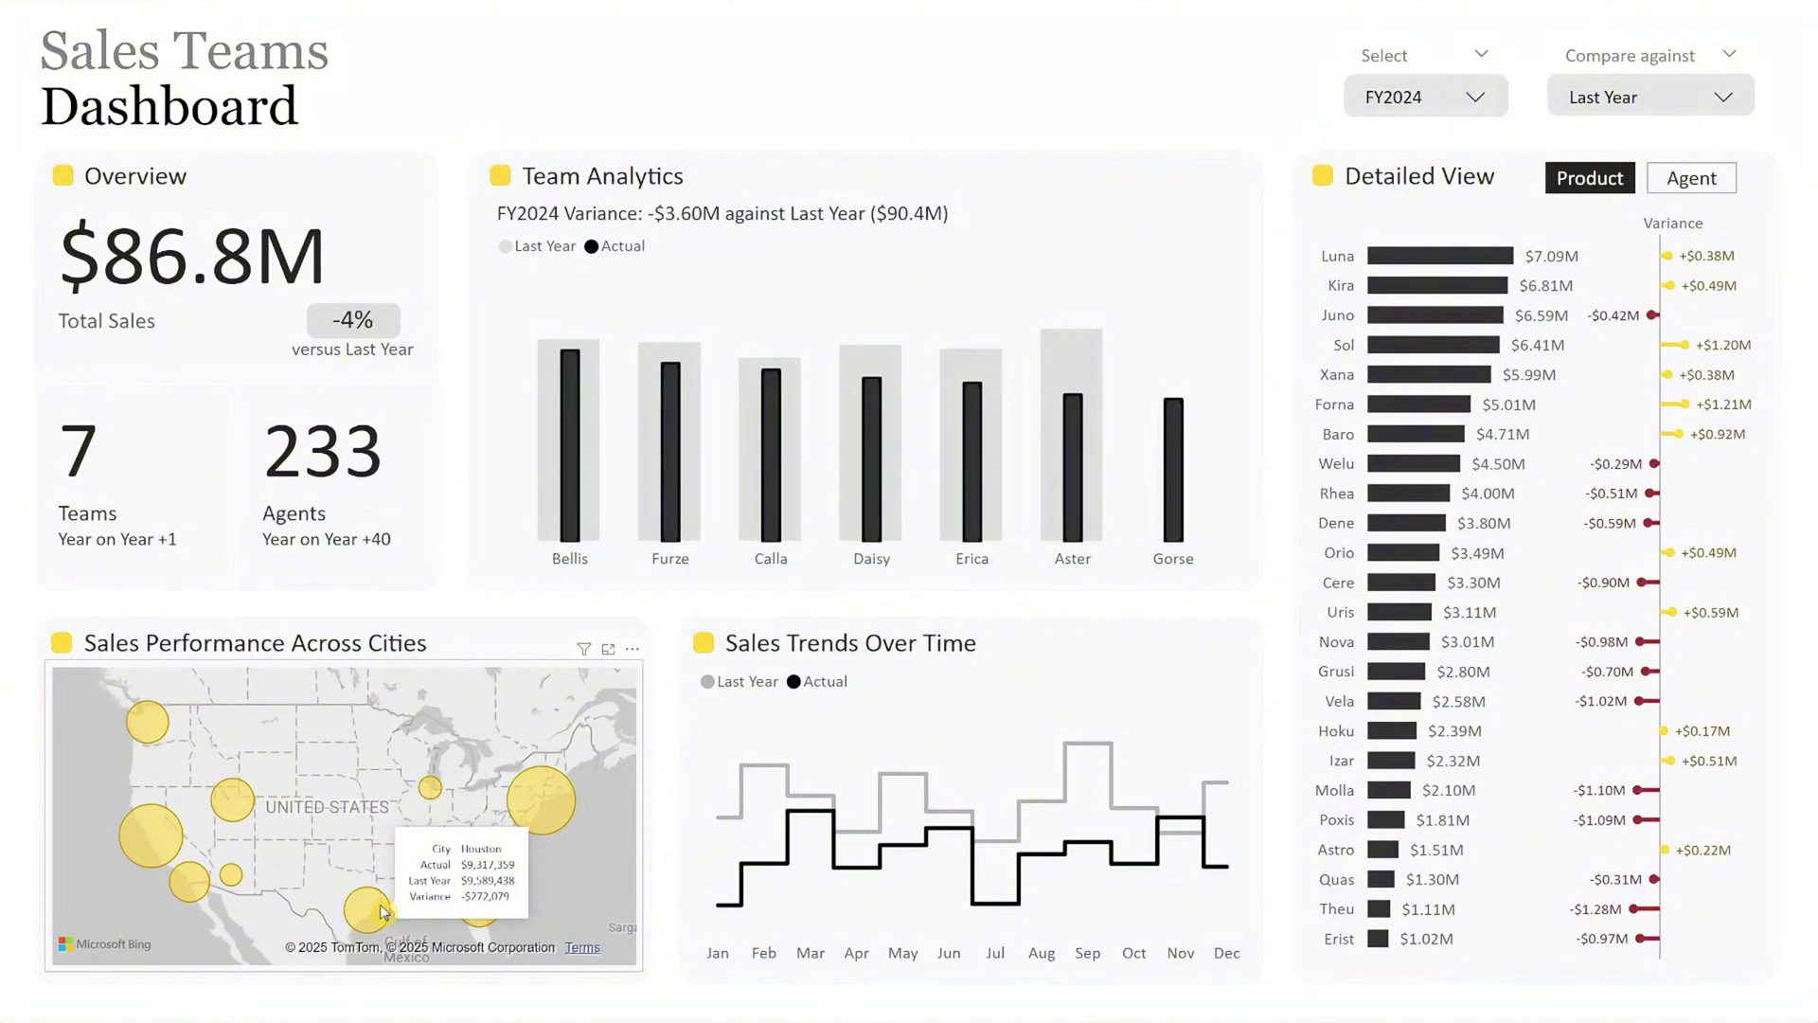
left_click(384, 911)
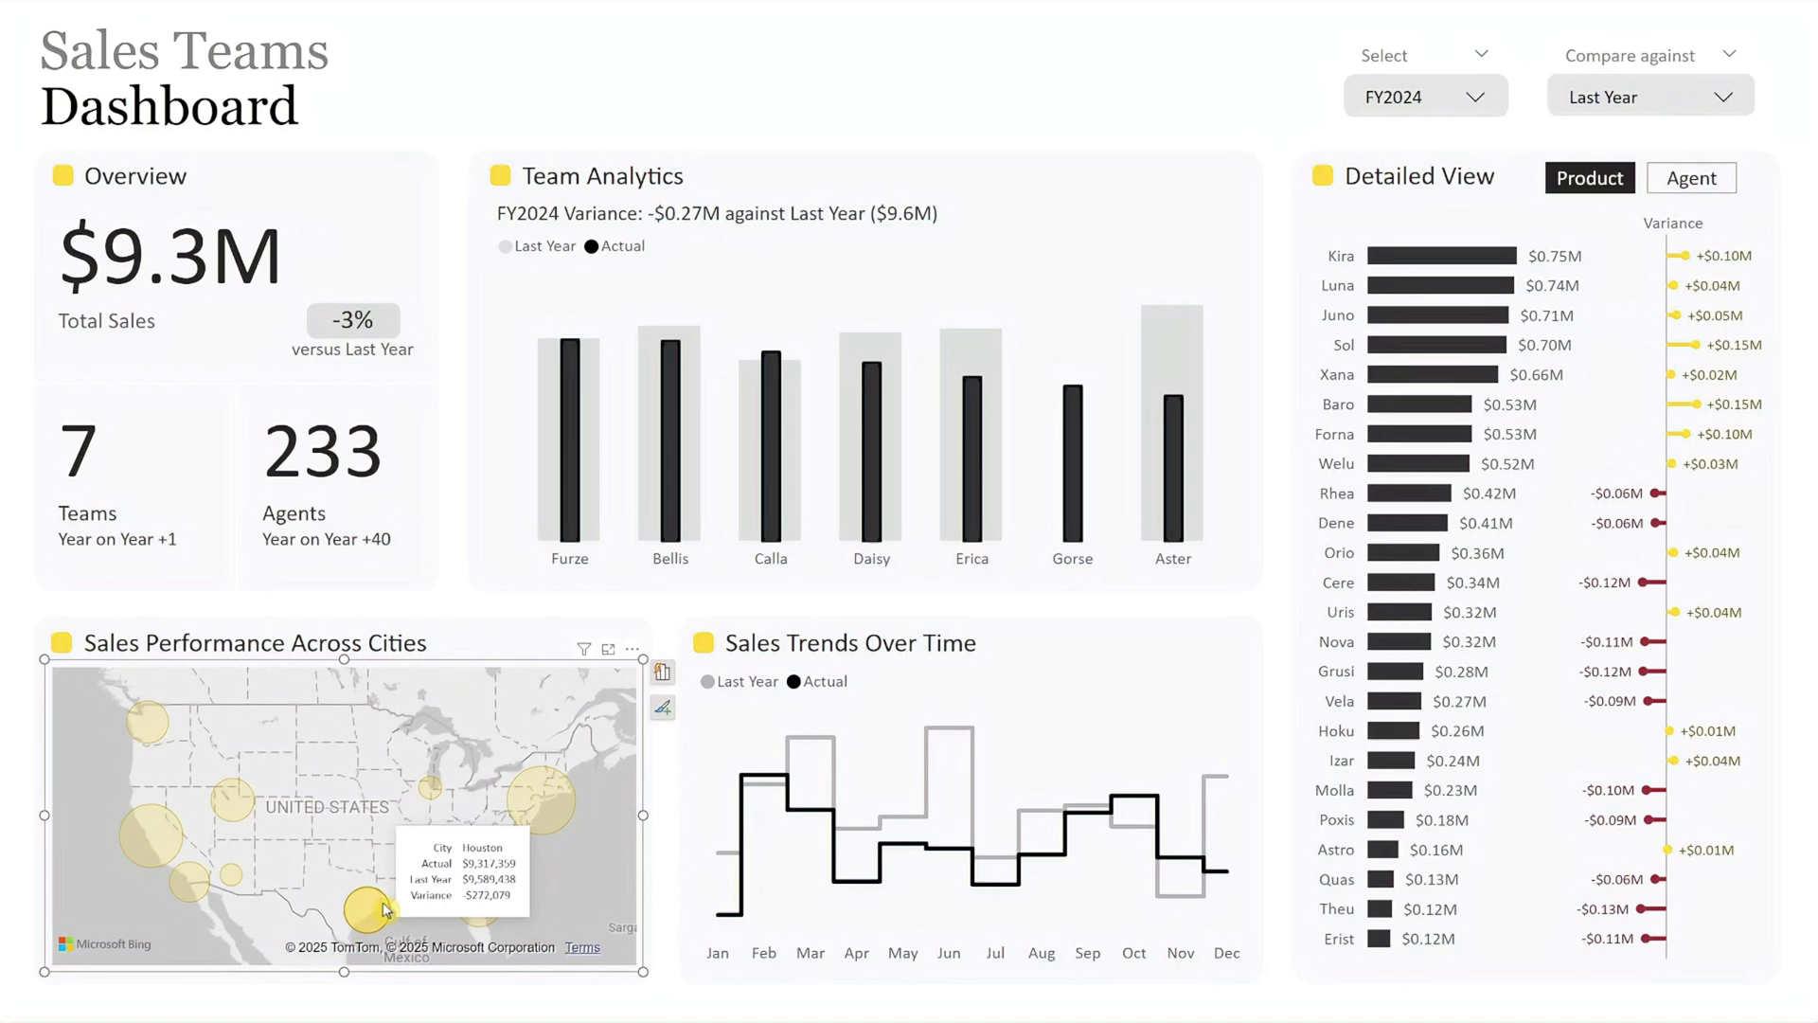
left_click(383, 911)
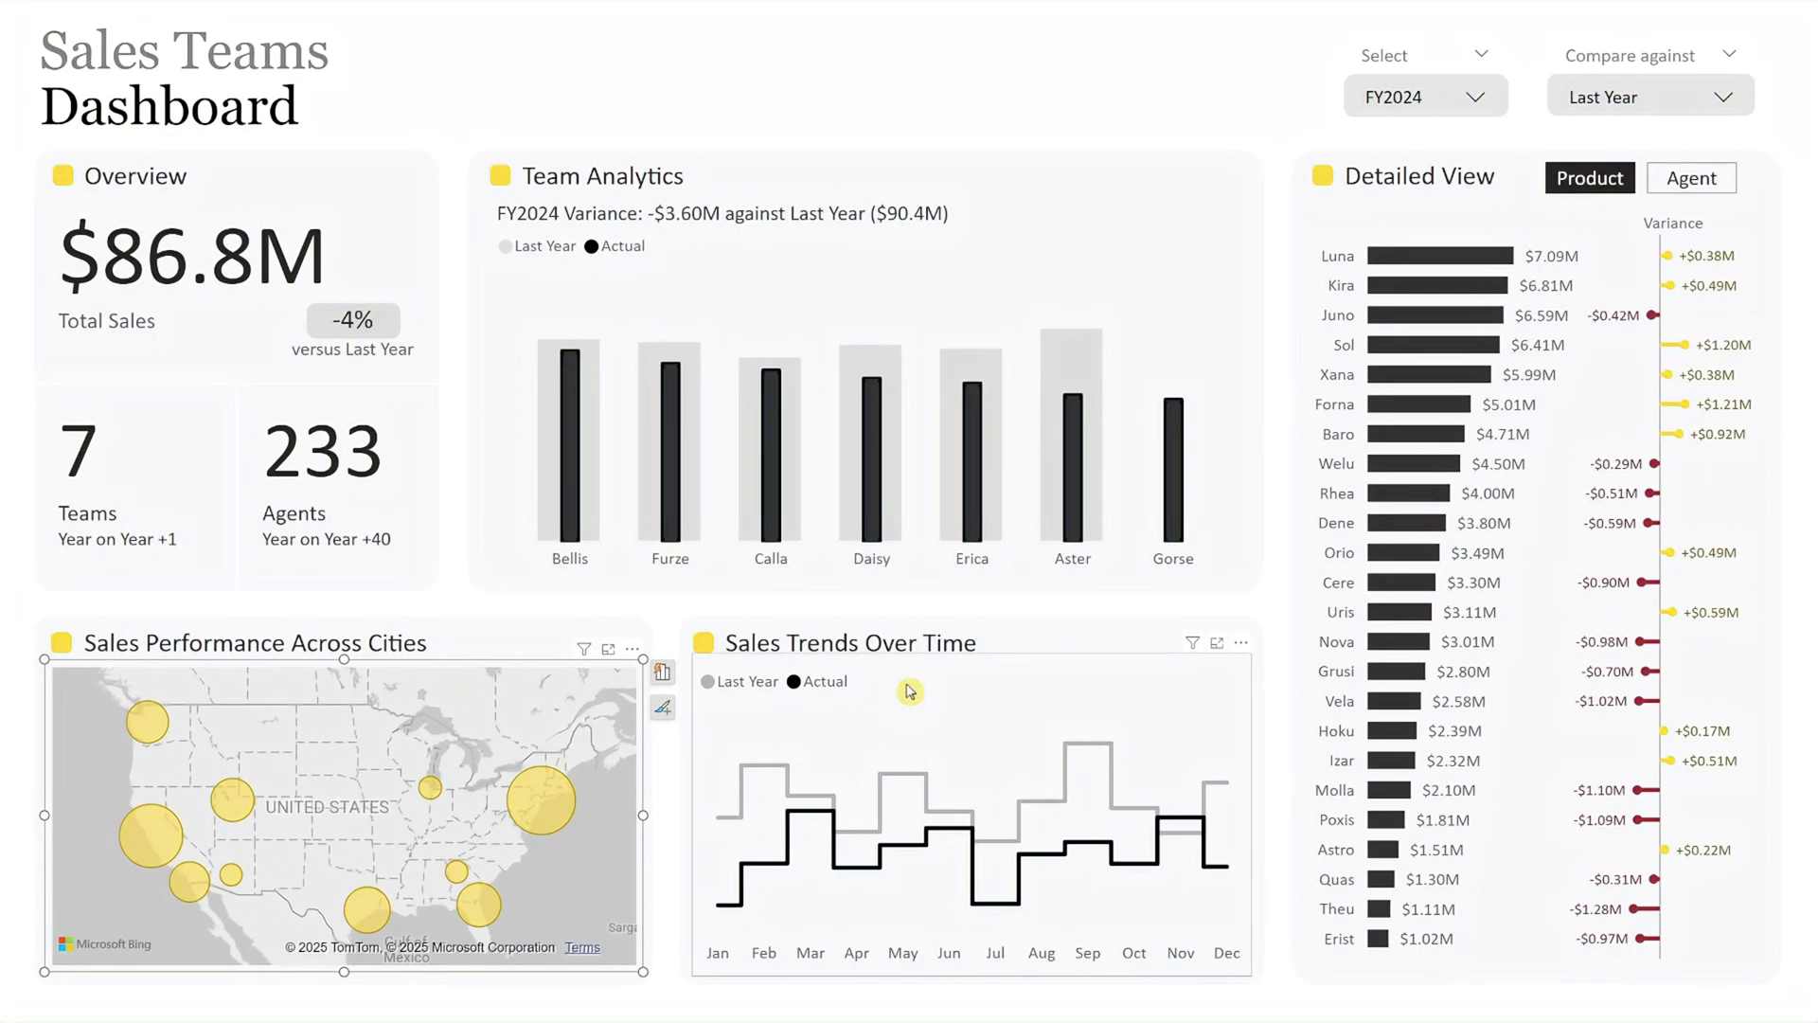
Switch Detailed View to Agent and back to Product, then cross-filter the report to Luna
mouse_move(1102, 751)
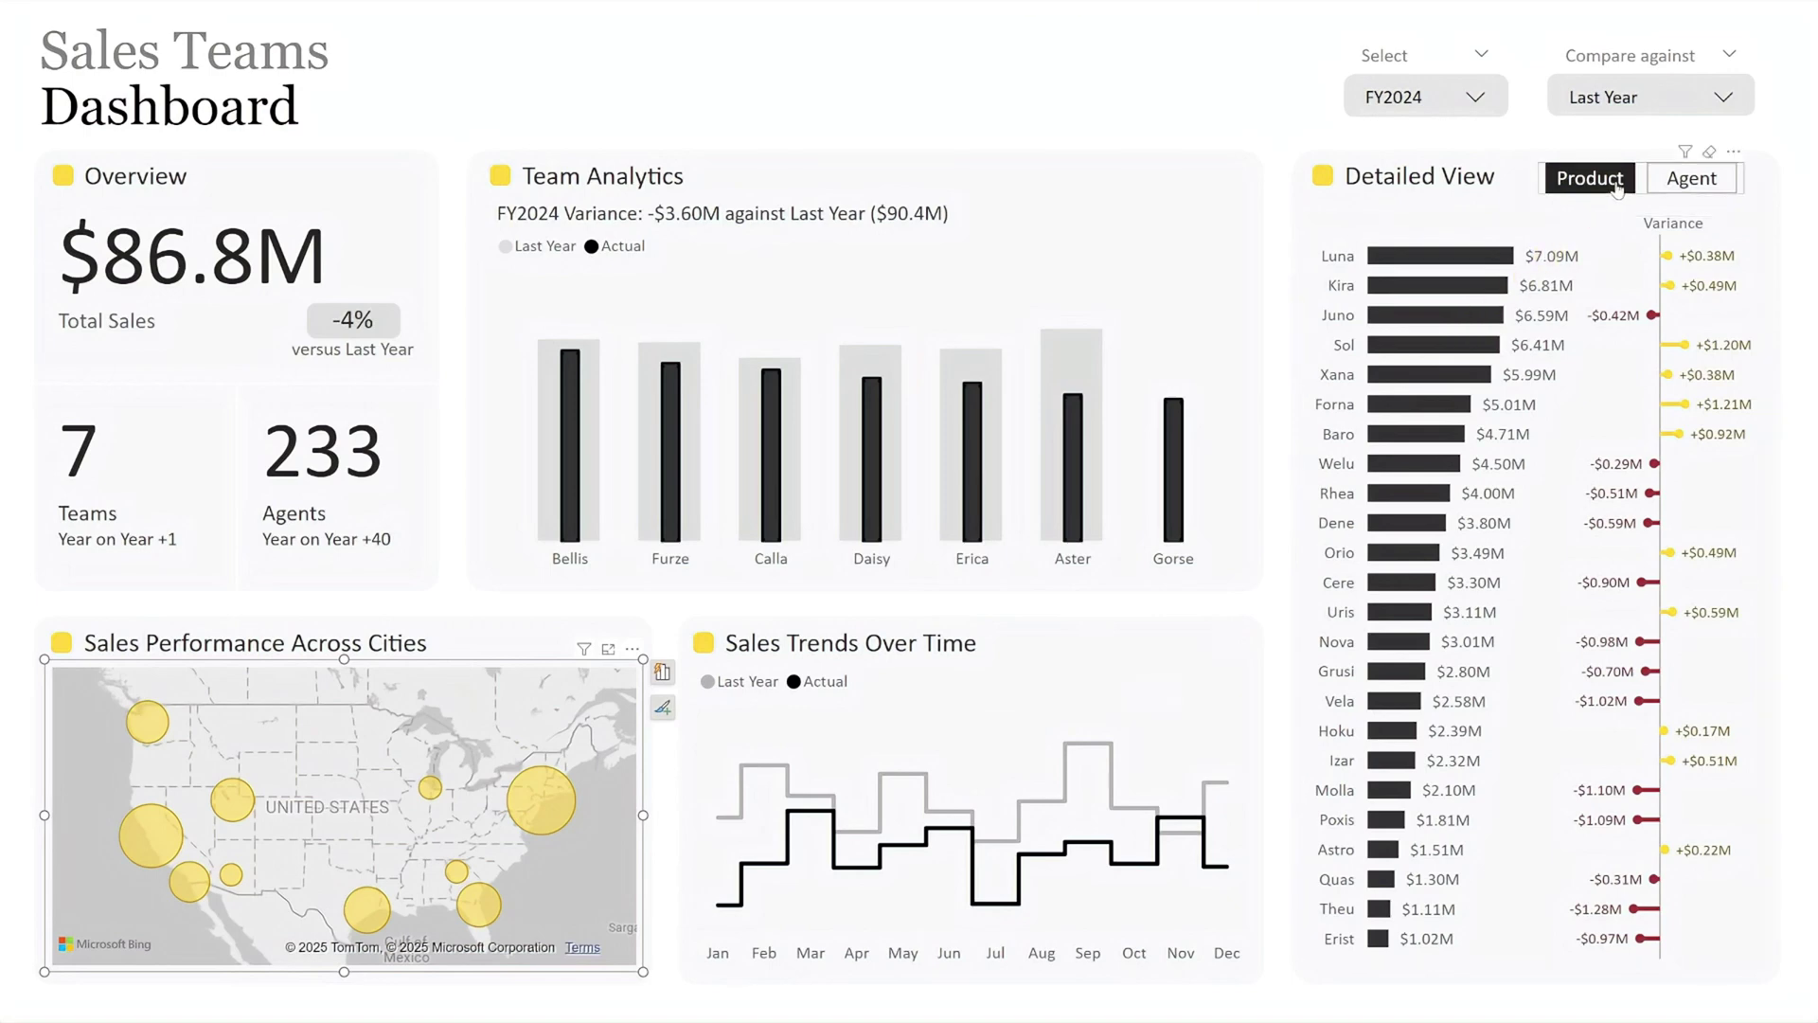
left_click(1686, 179)
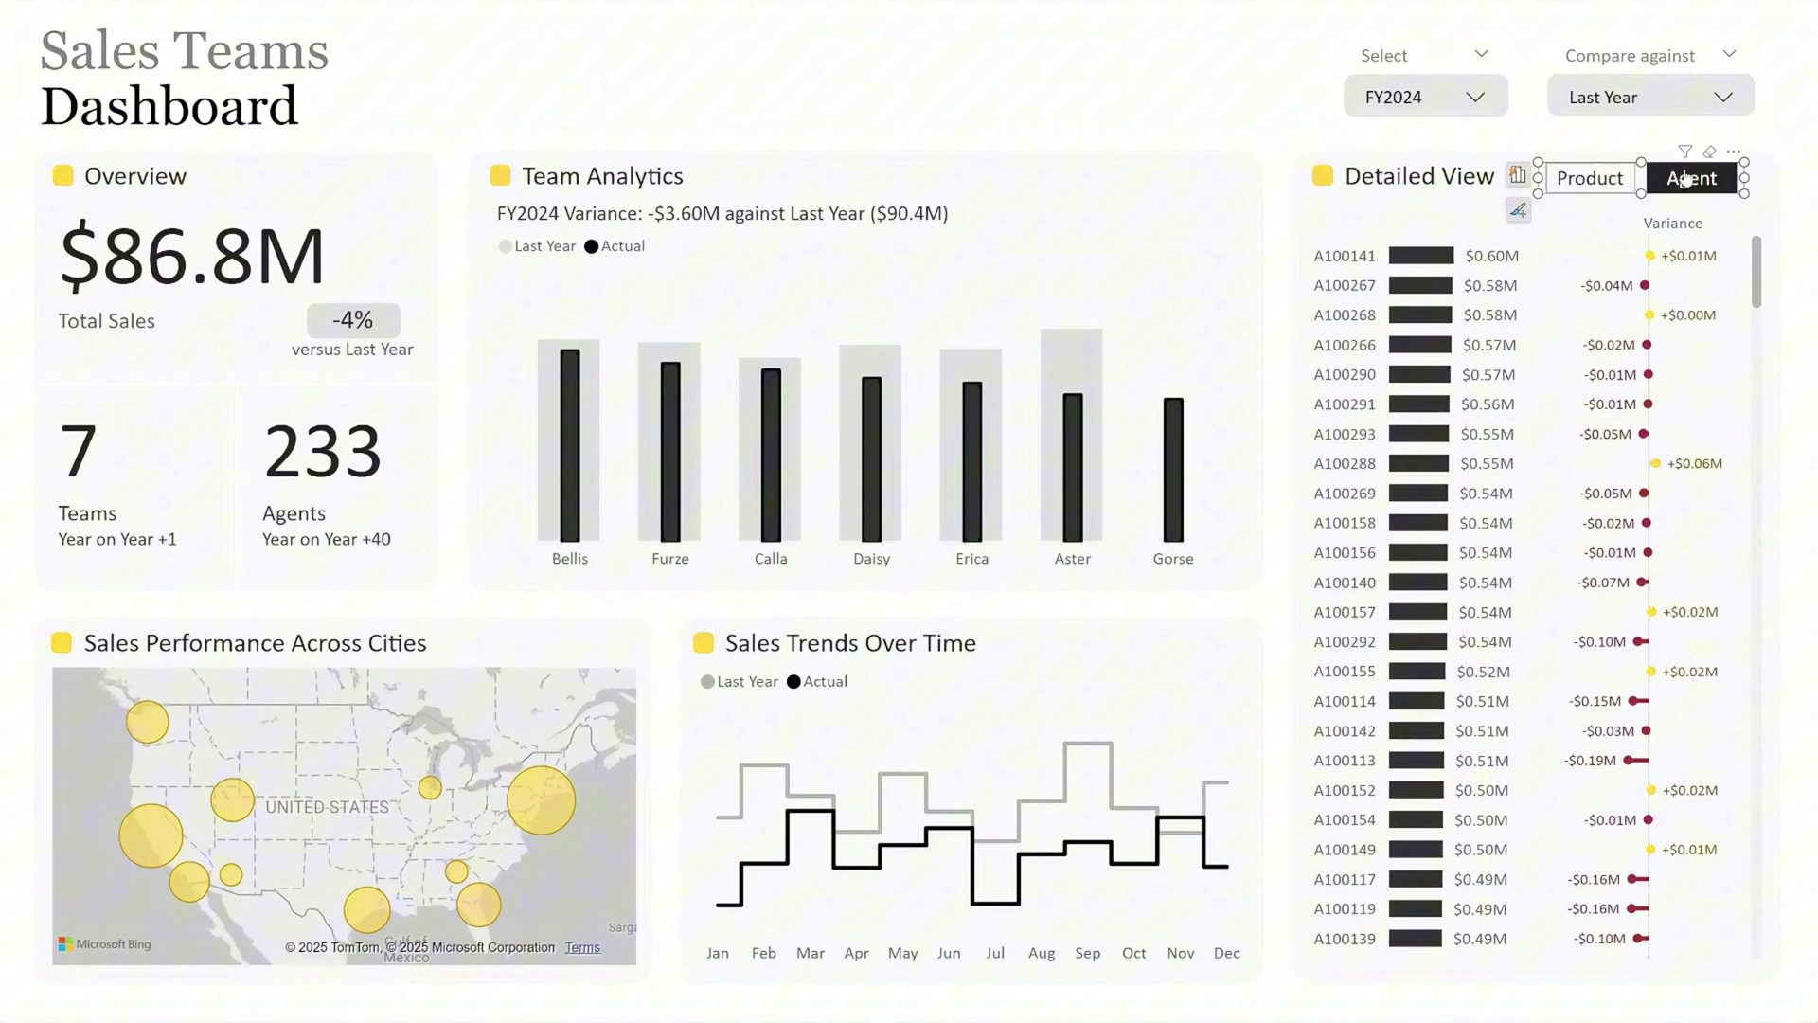
left_click(1601, 184)
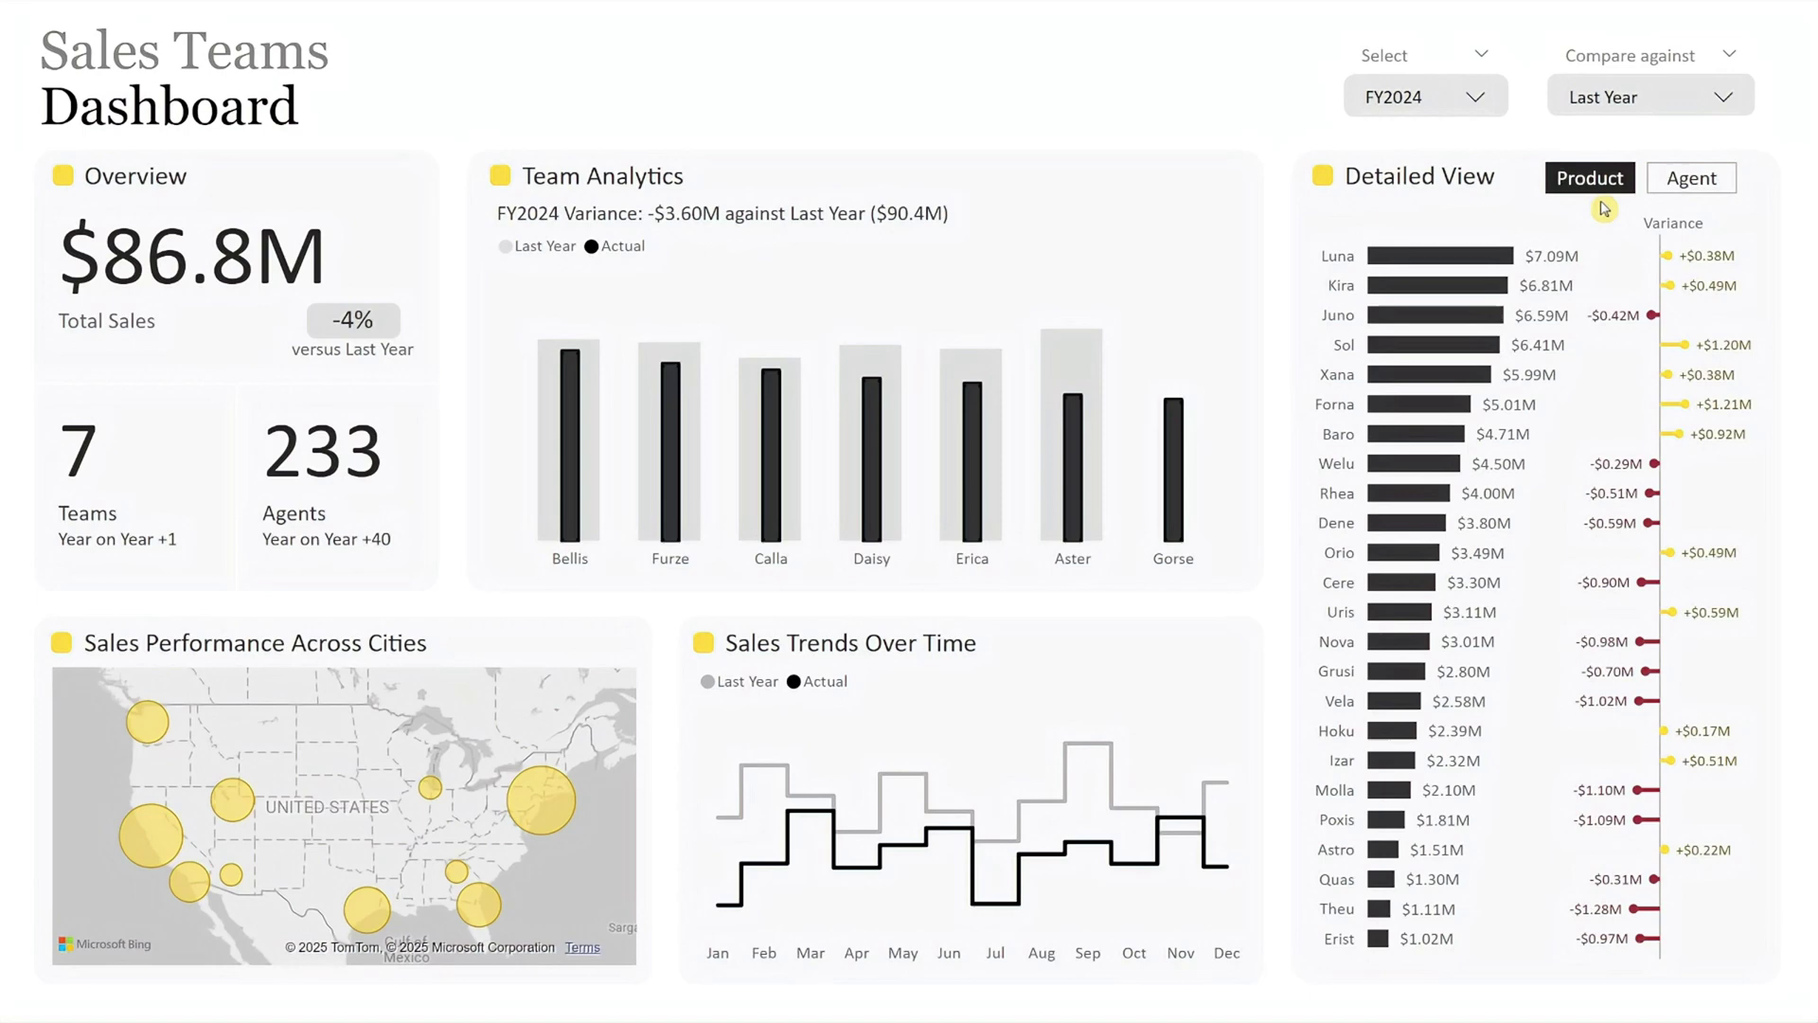
left_click(1513, 262)
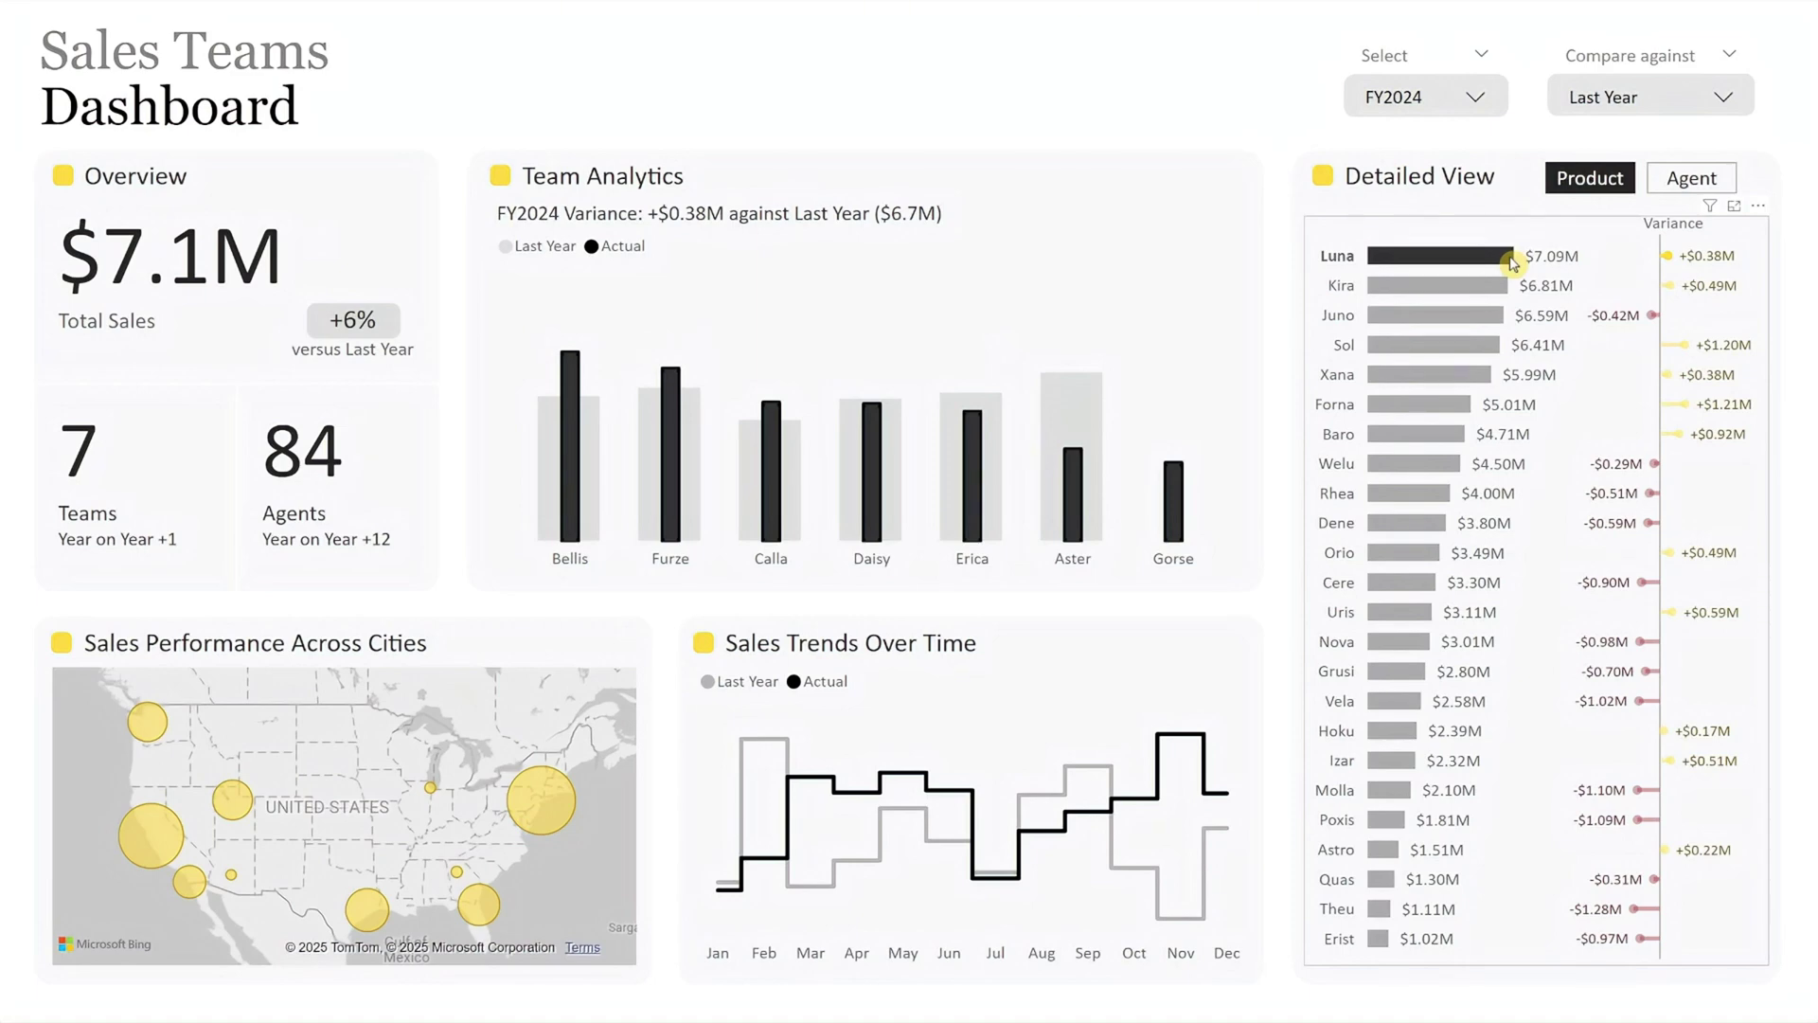
Deselect the Luna bar so the dashboard returns to all data at $86.8M
left_click(1512, 261)
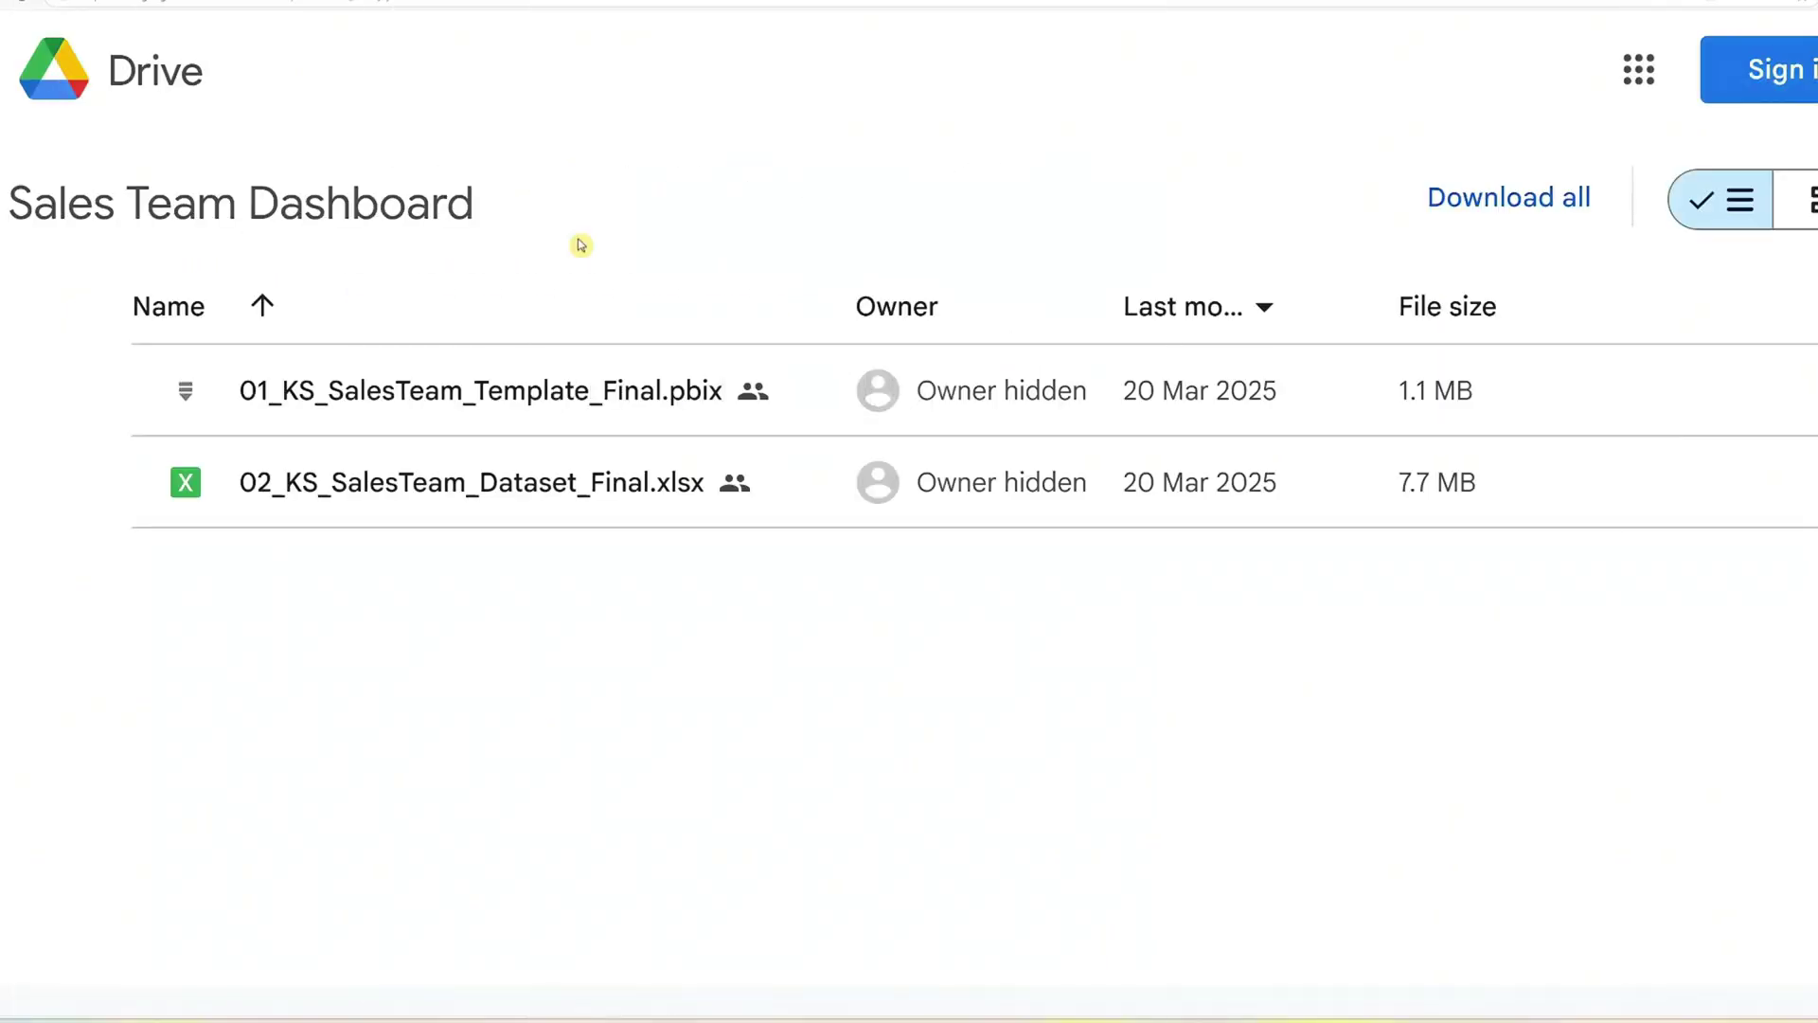
Download all files in the Sales Team Dashboard Drive folder as one zip
mouse_move(566, 392)
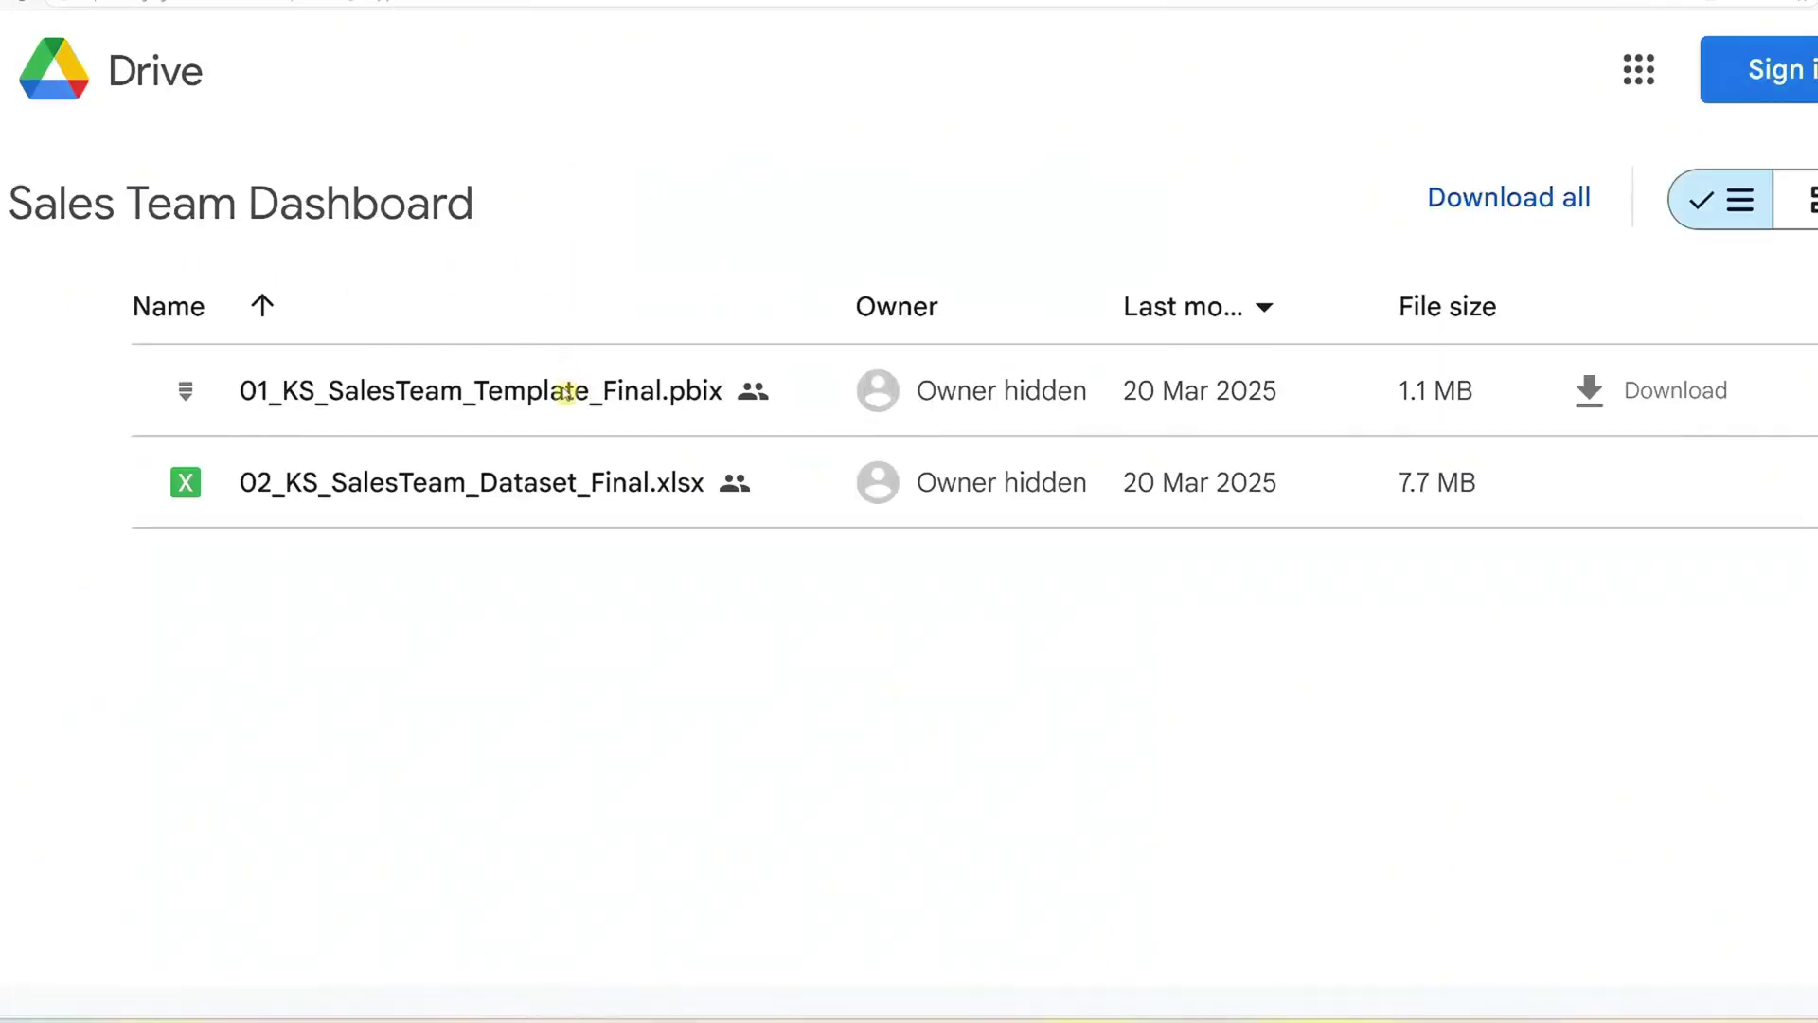
mouse_move(558, 479)
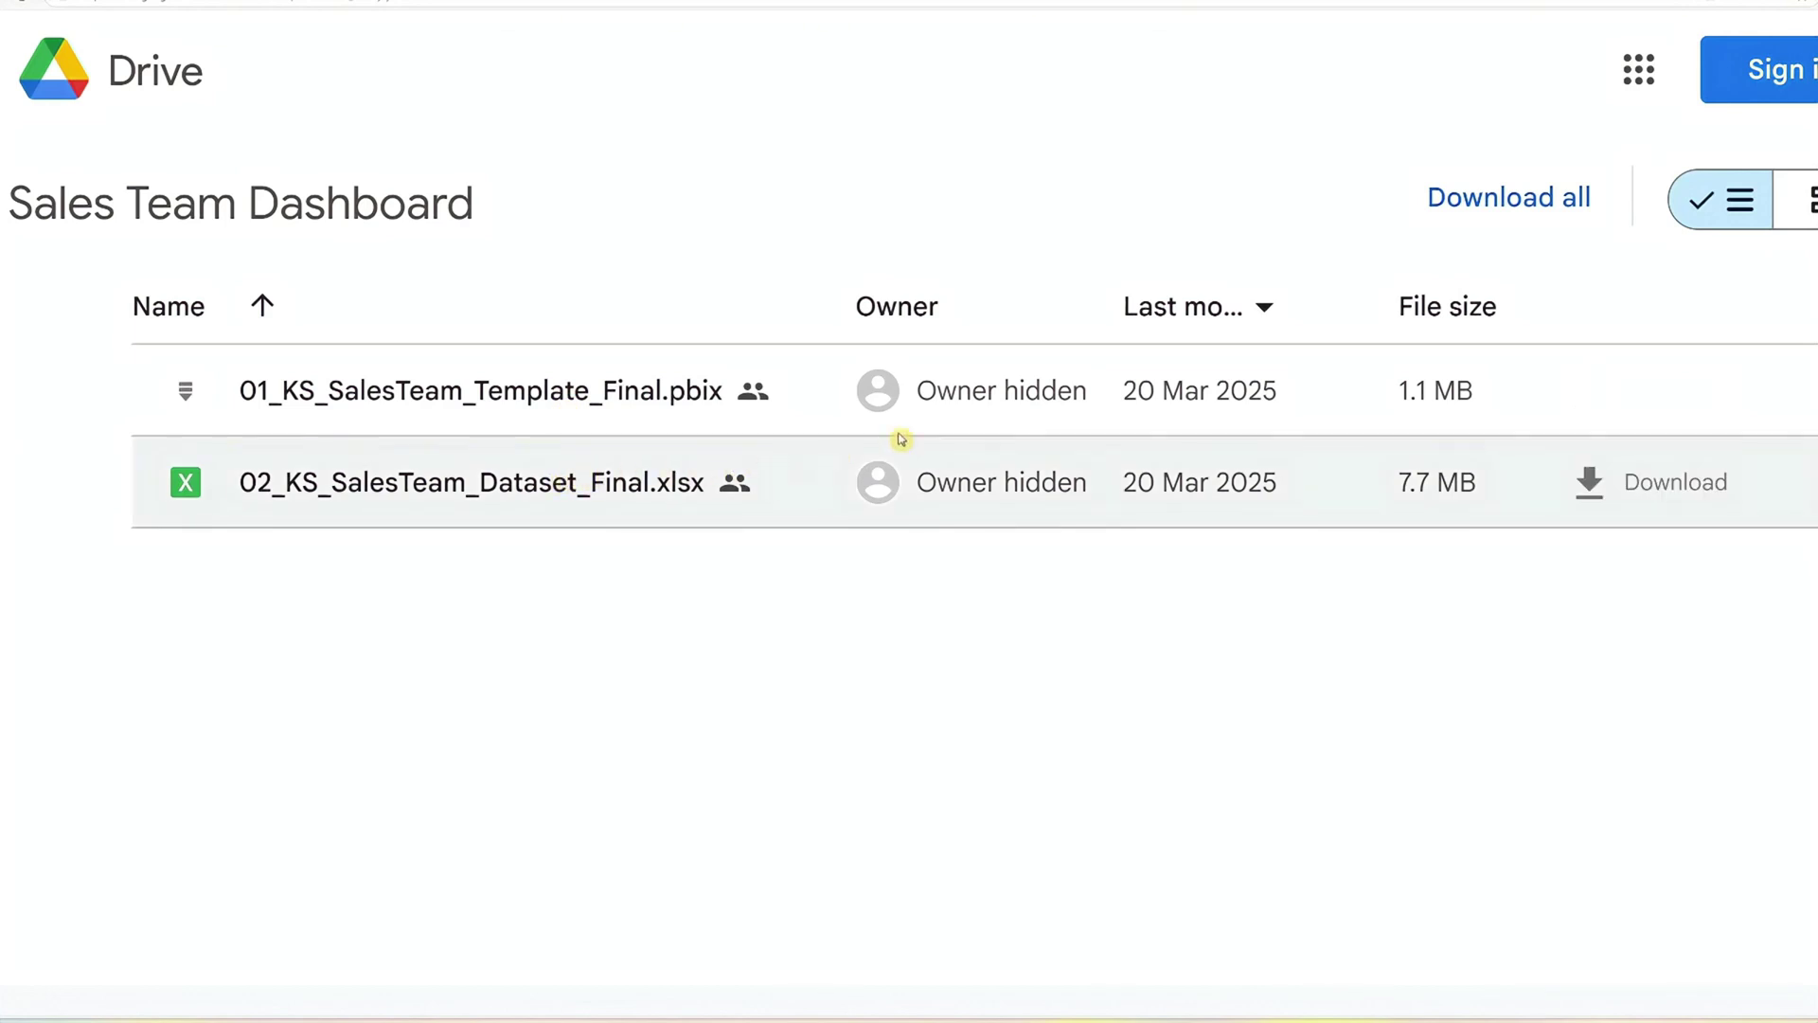
left_click(1501, 217)
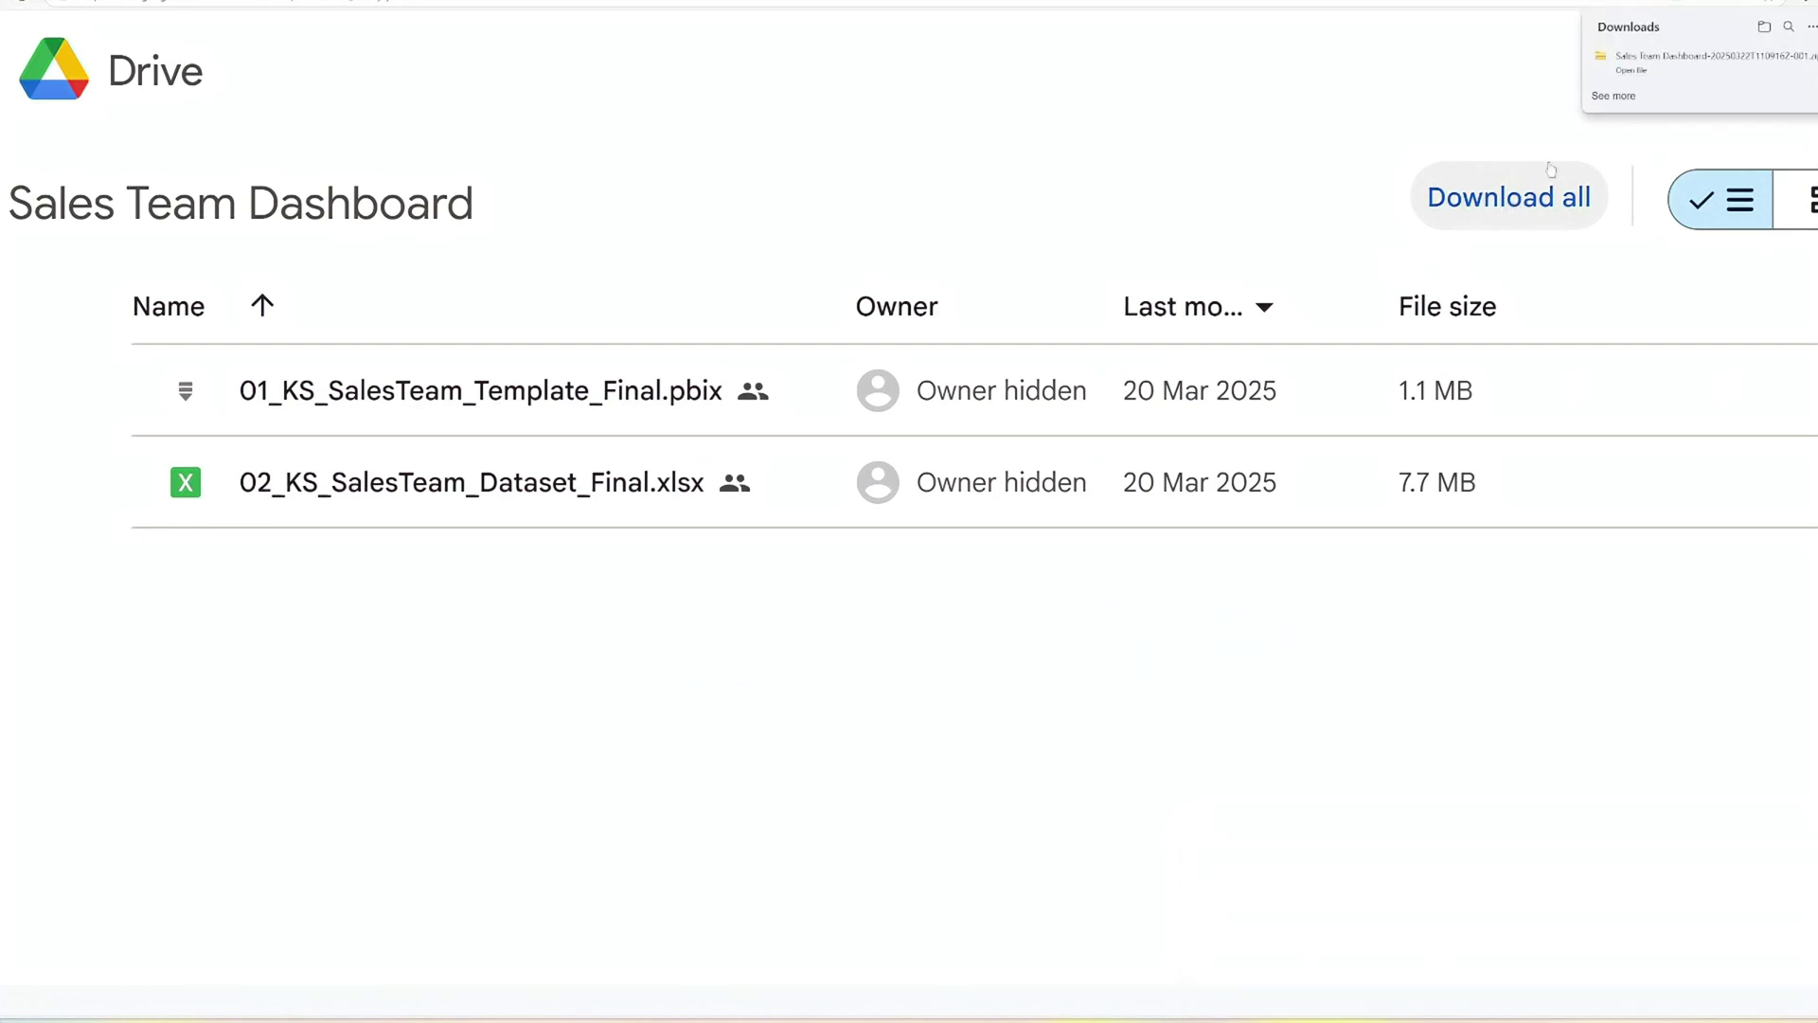
Extract the downloaded zip into C:\Dashboard\Sales Team Dashboard
left_click(1611, 87)
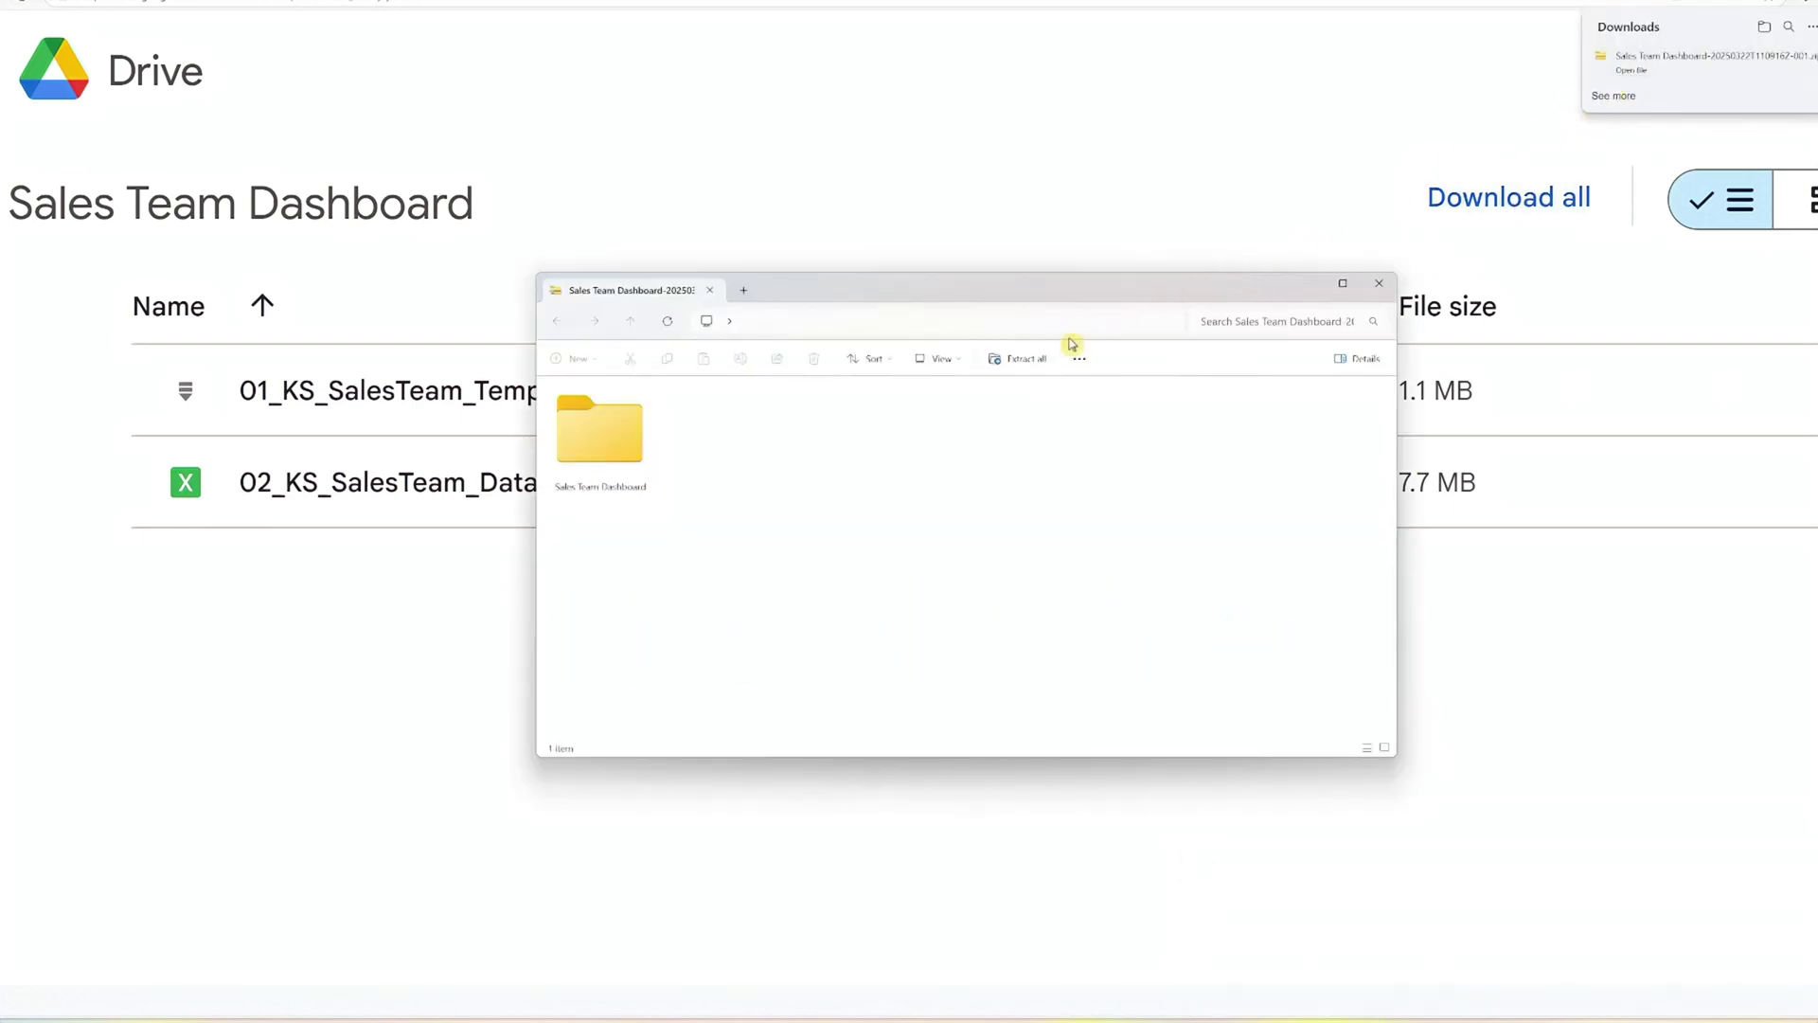
left_click(1021, 359)
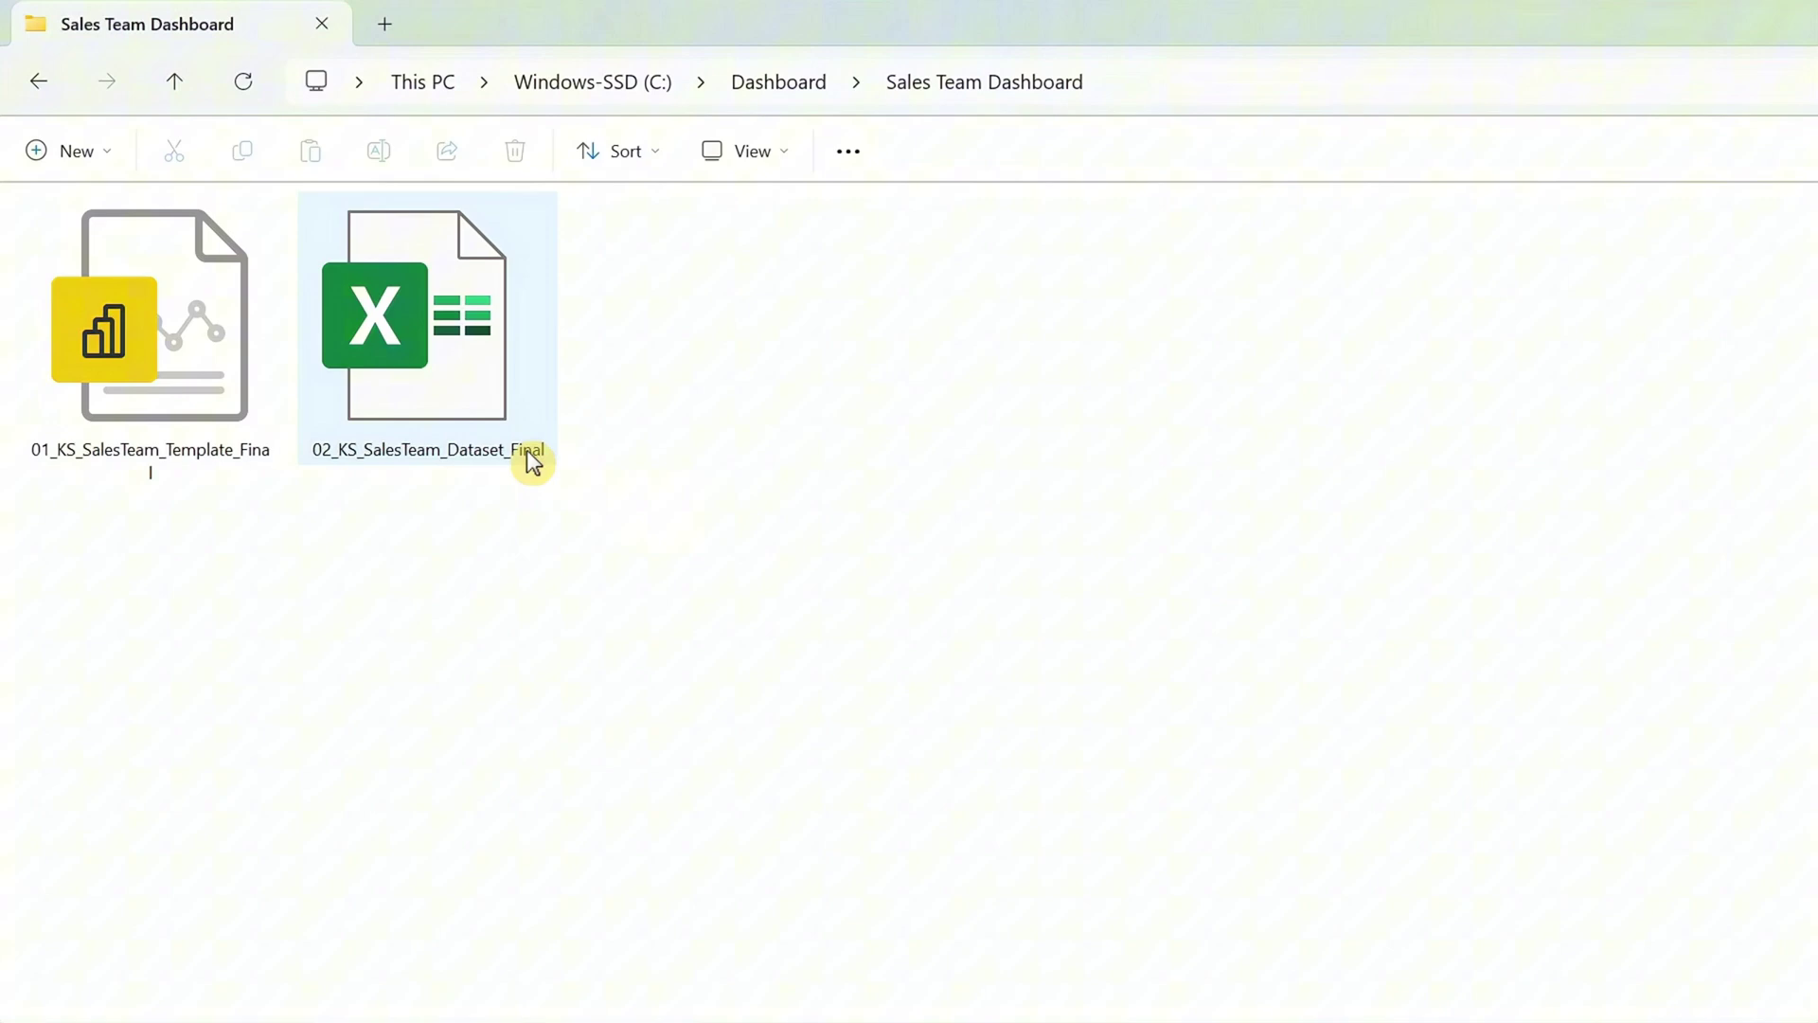
Open the SalesTeam dataset, try April then January as fiscal start month, and view _selectfy
double_click(532, 461)
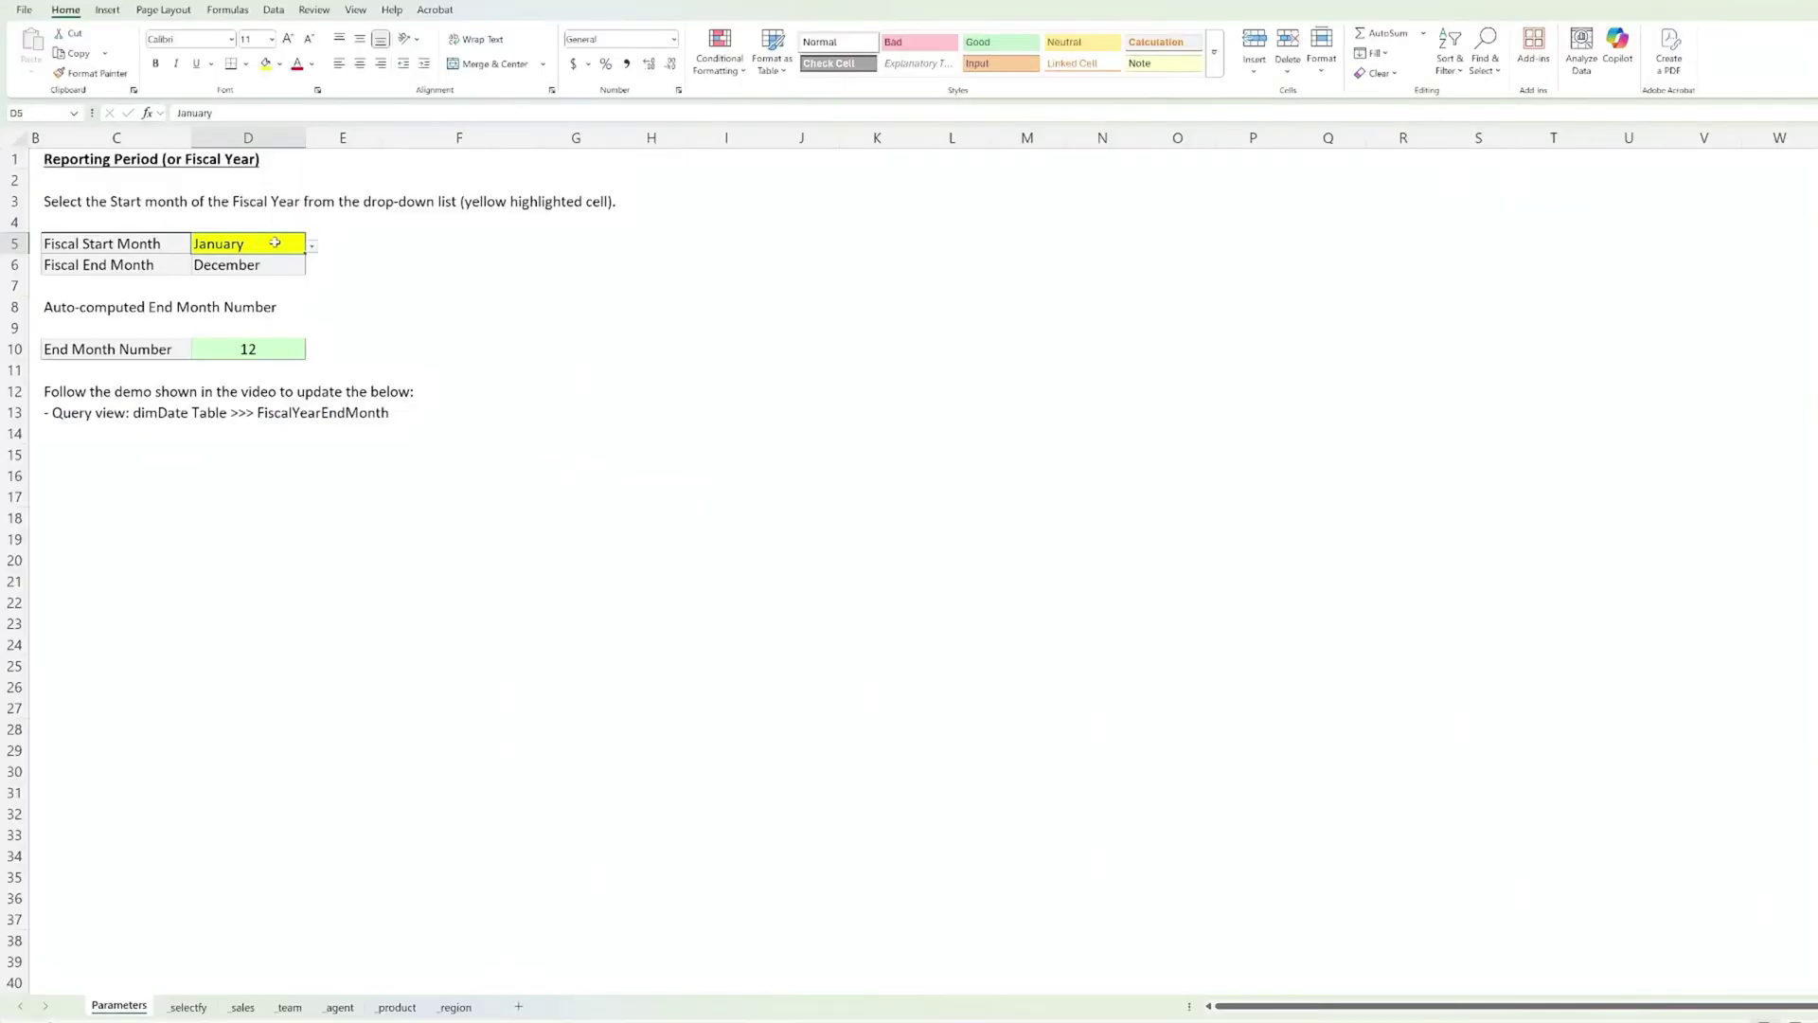
left_click(311, 245)
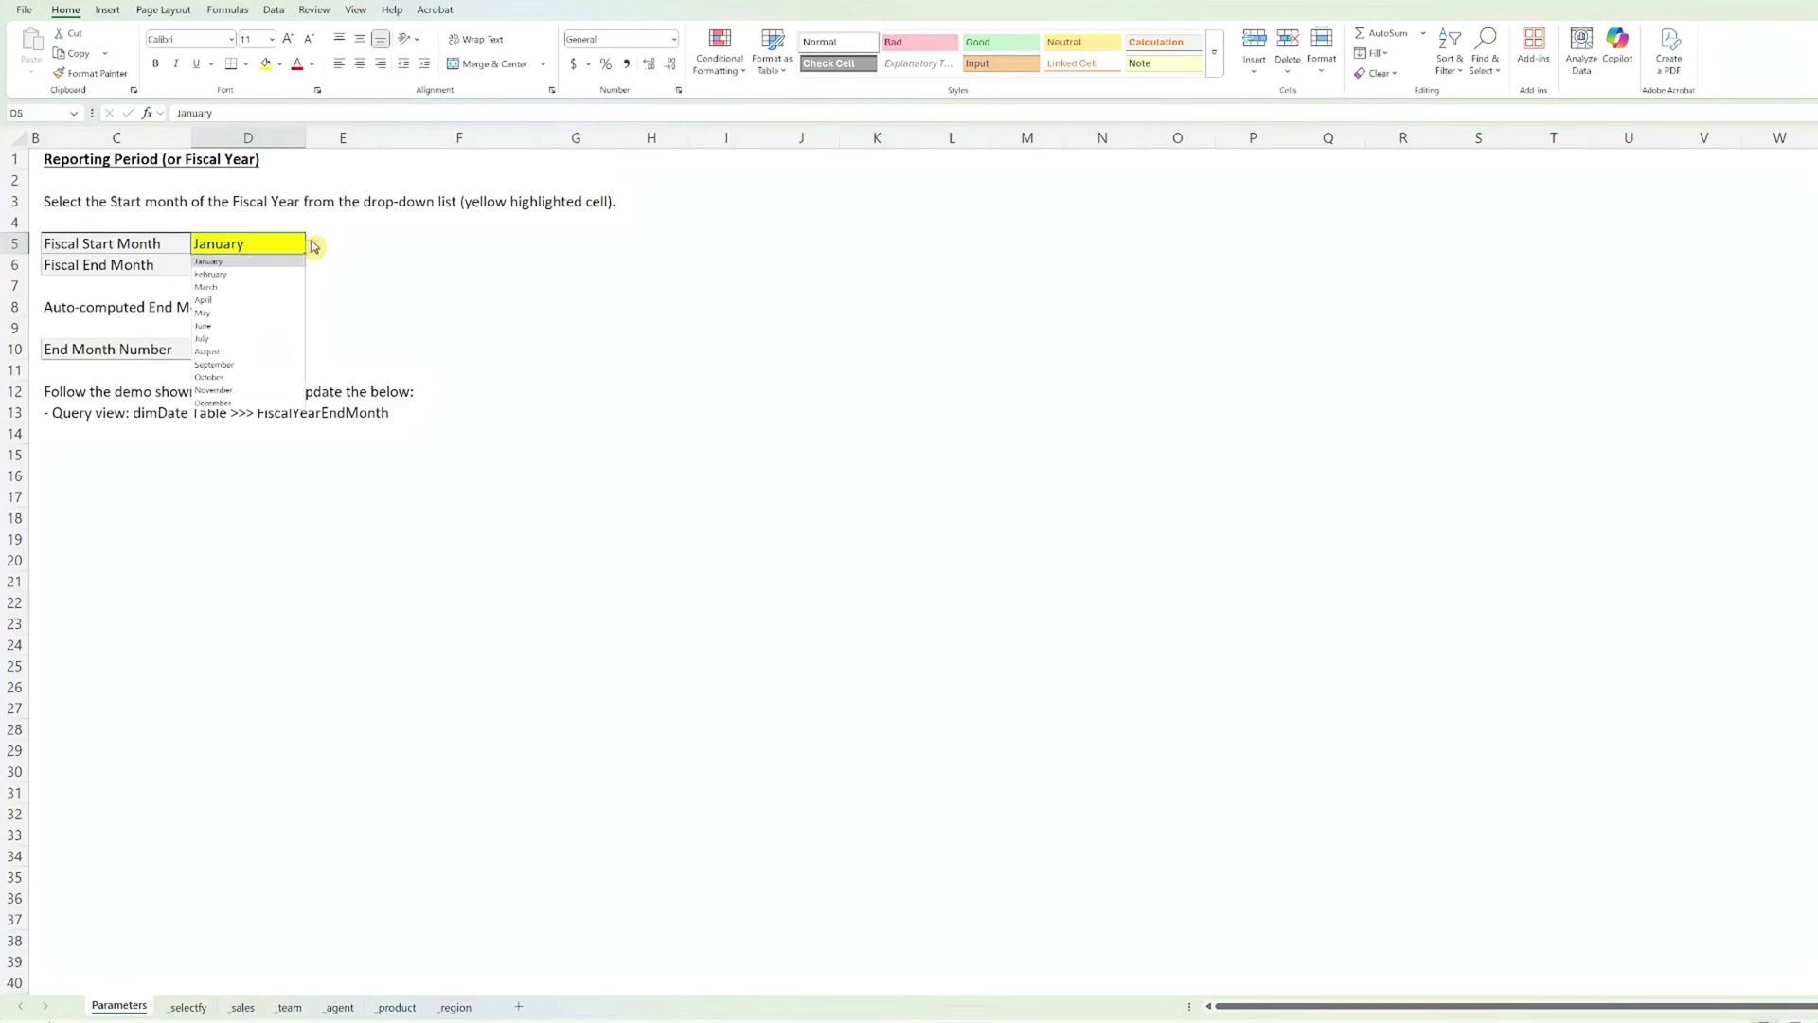
left_click(274, 299)
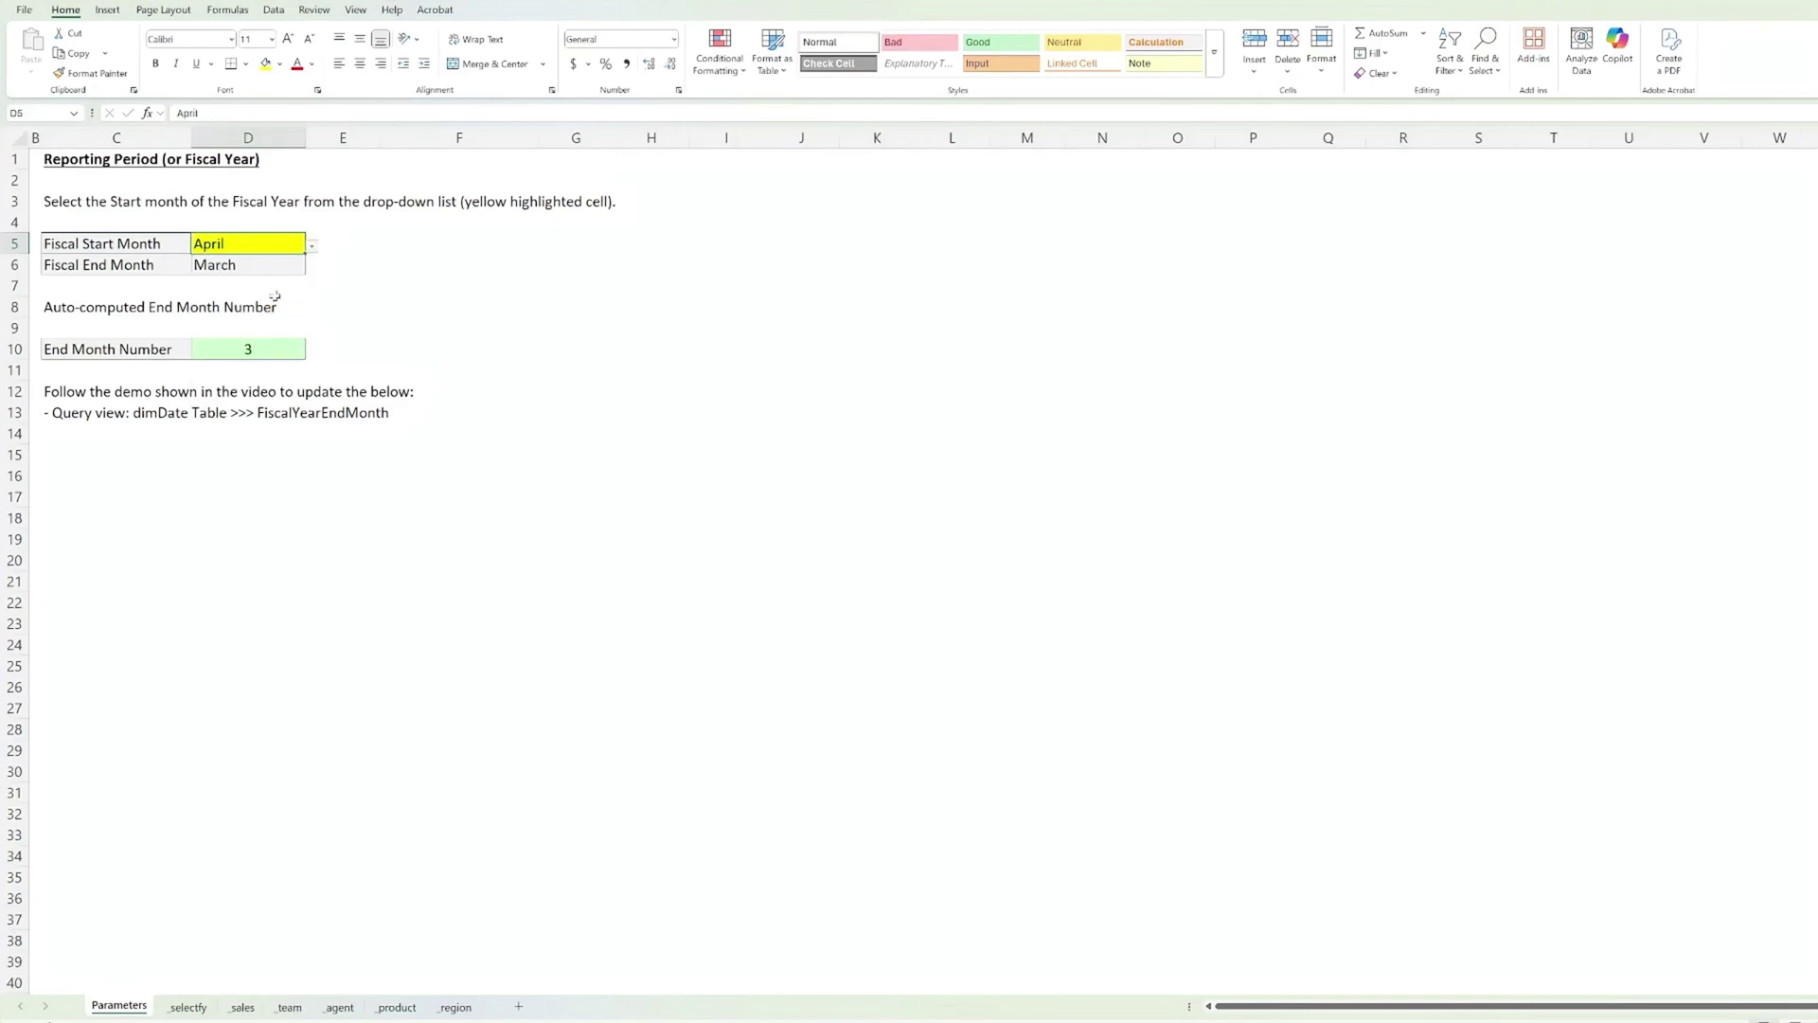
left_click(311, 246)
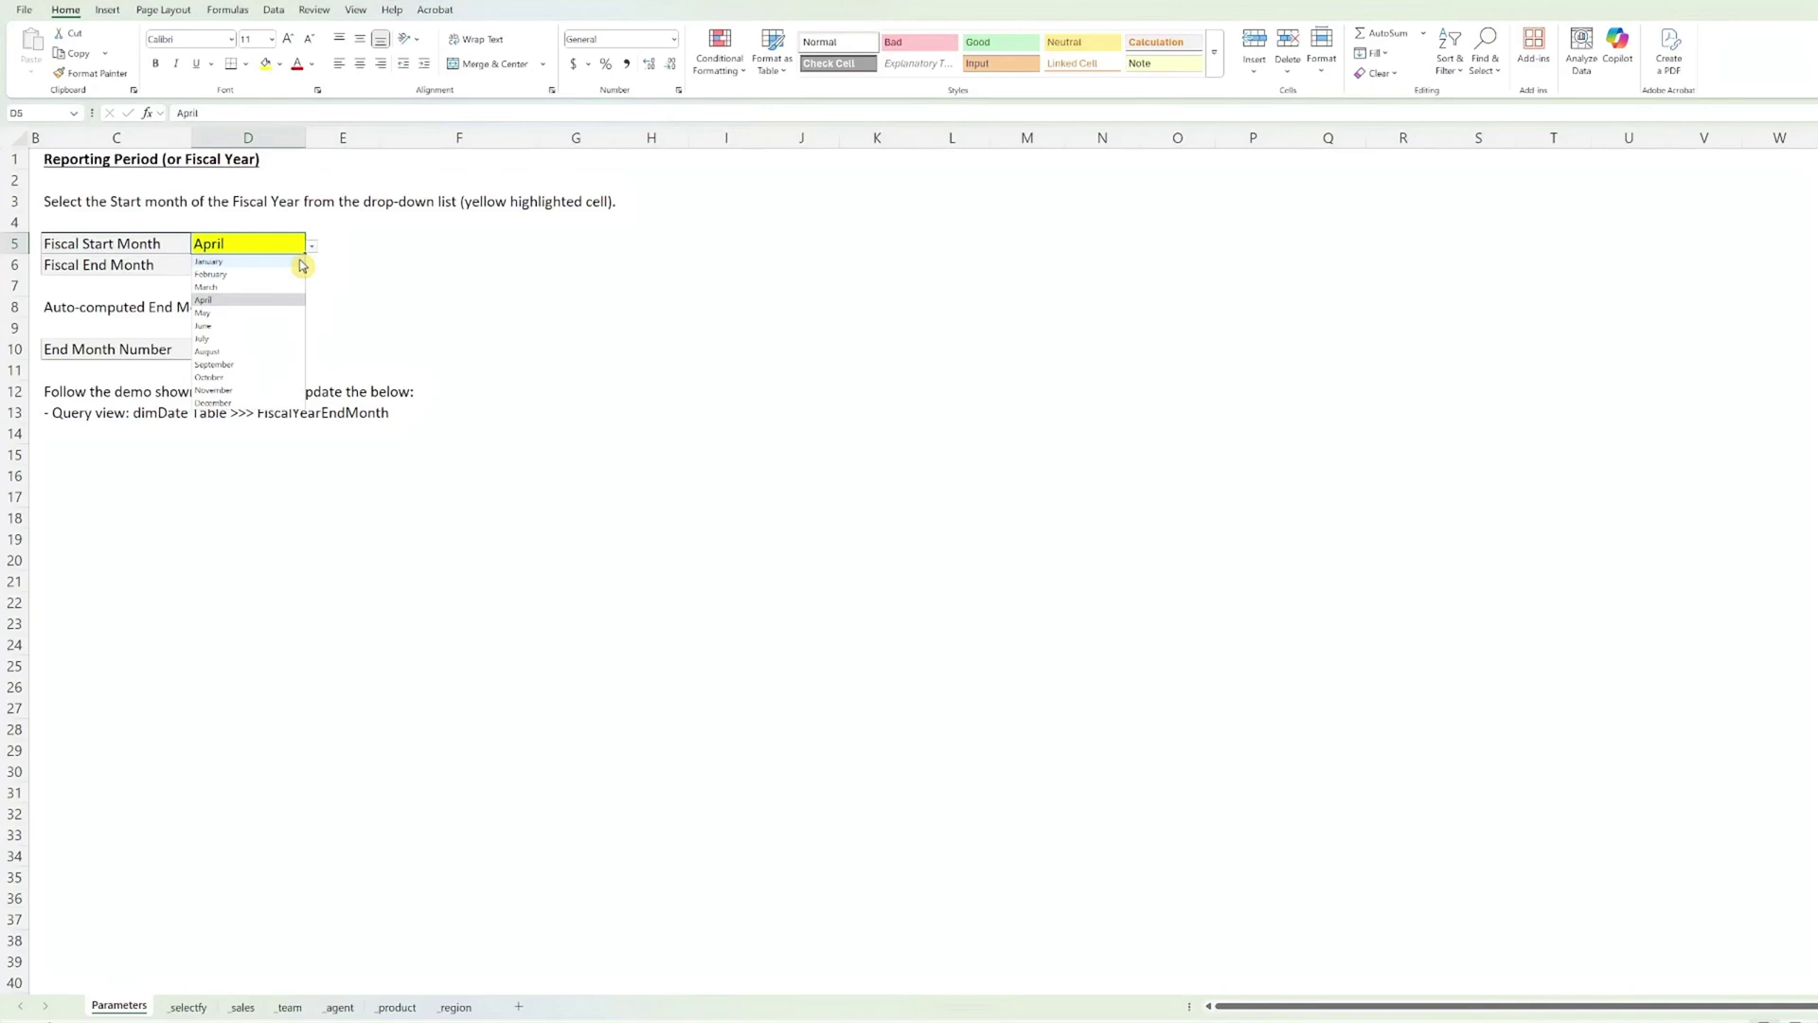
left_click(299, 258)
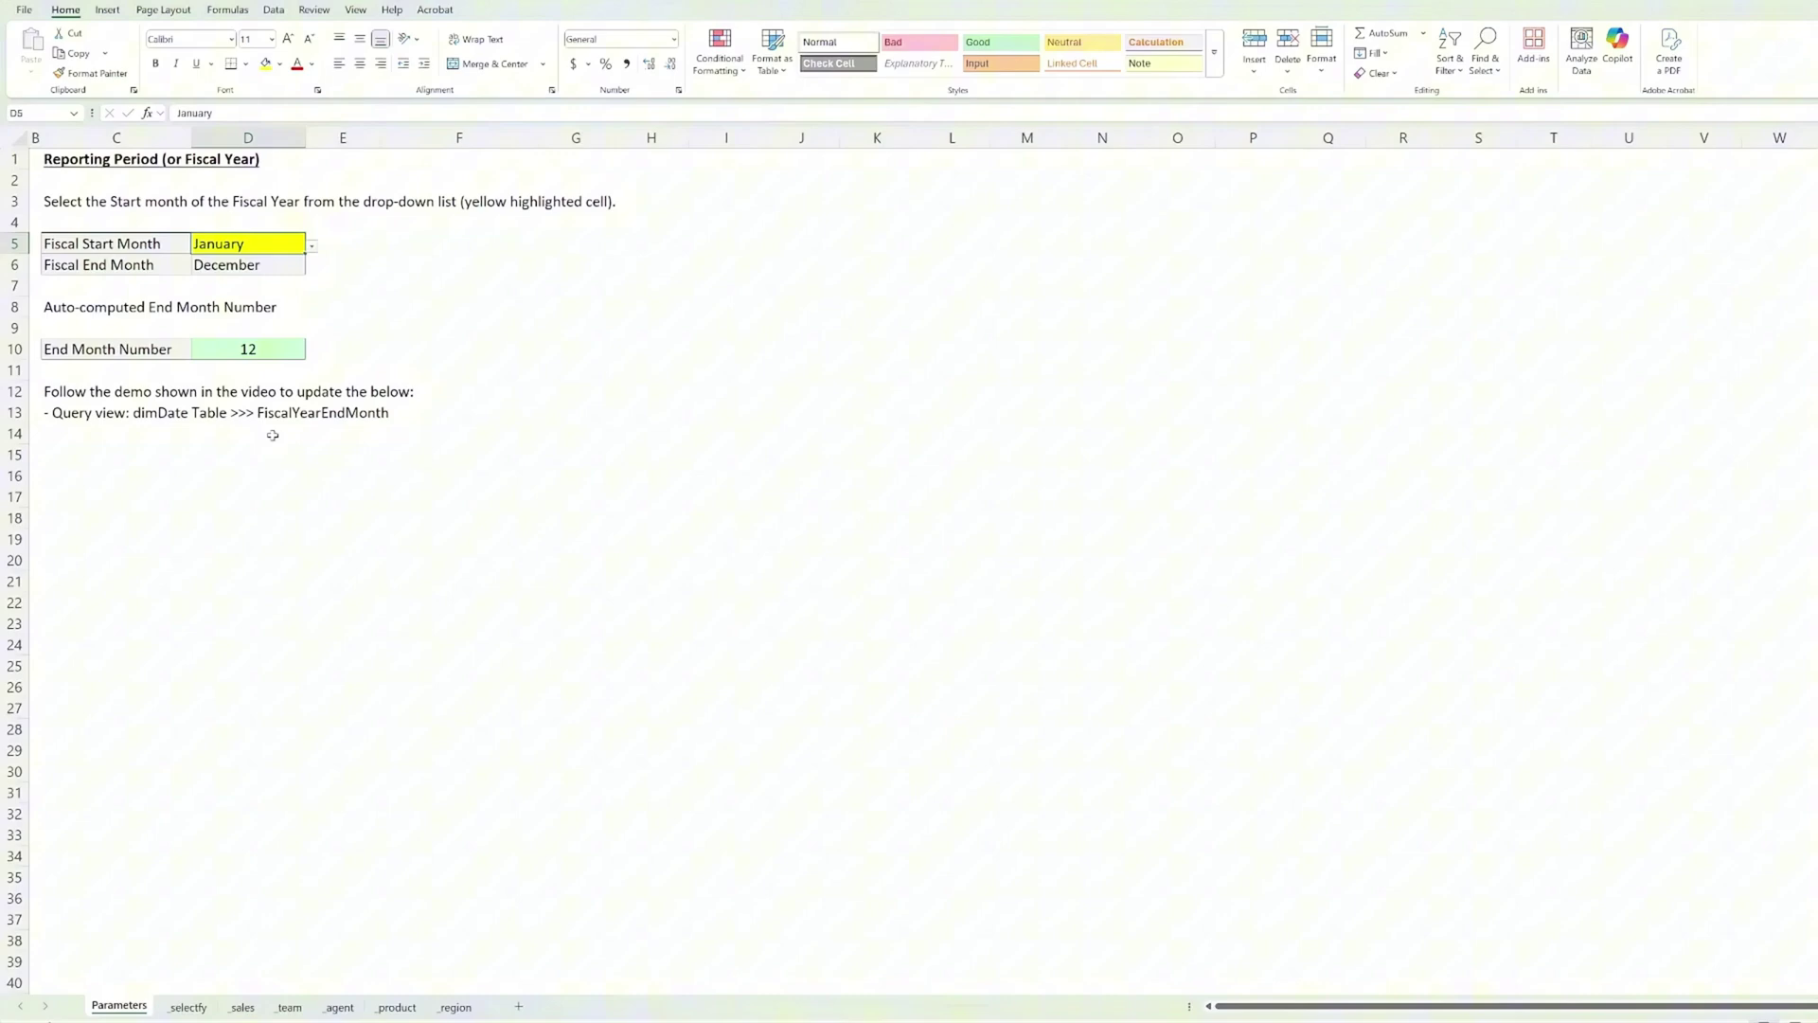
left_click(202, 1011)
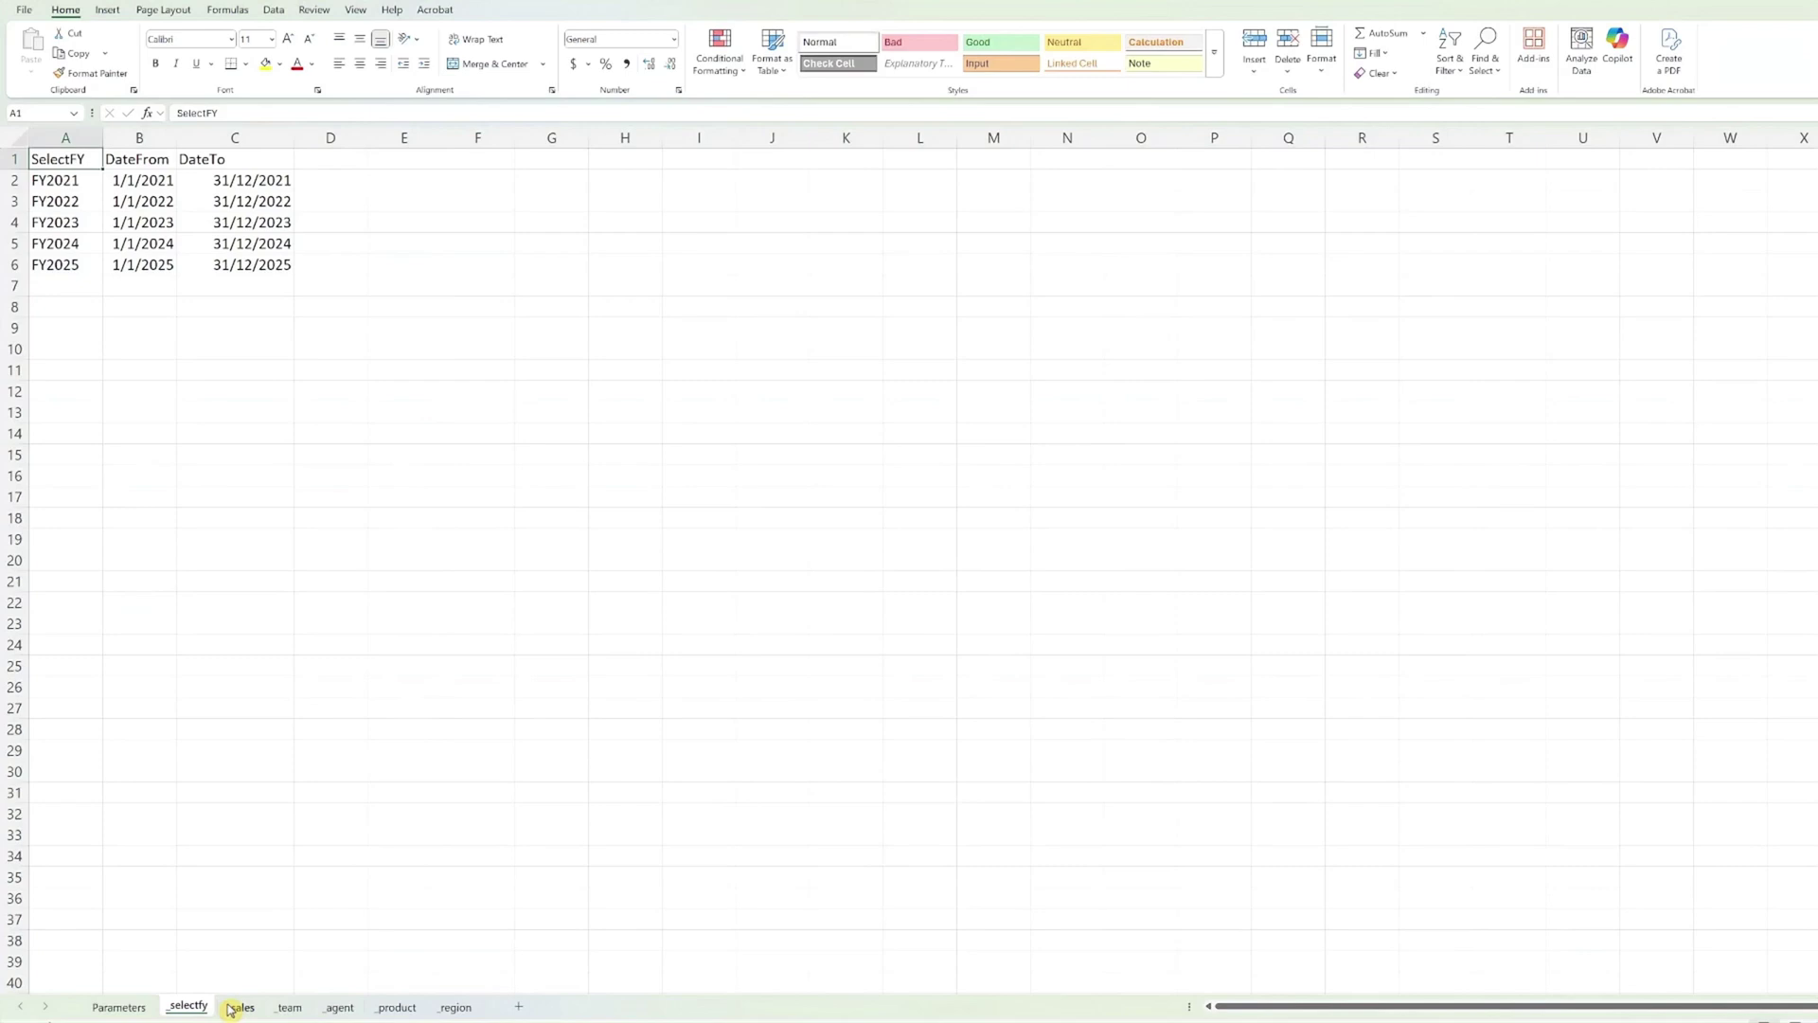
Look through the _sales, _team, _agent, _product and _region sheets in turn
left_click(242, 1009)
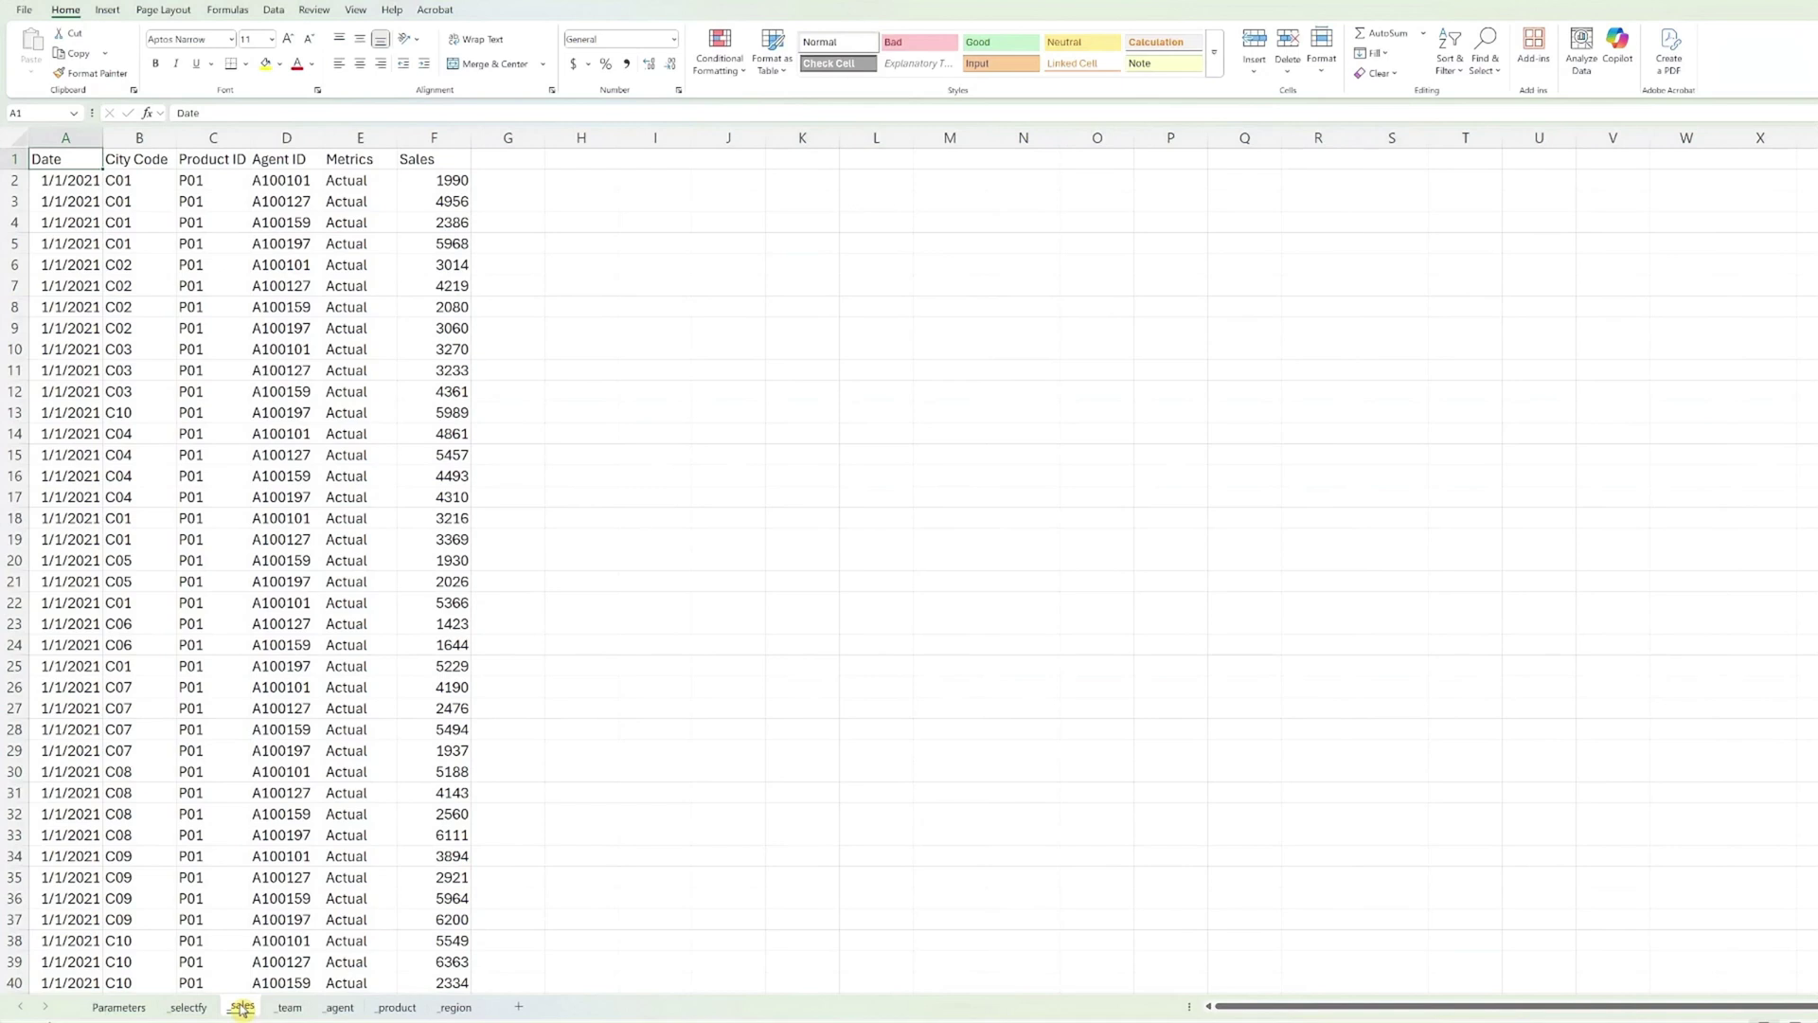
left_click(289, 1009)
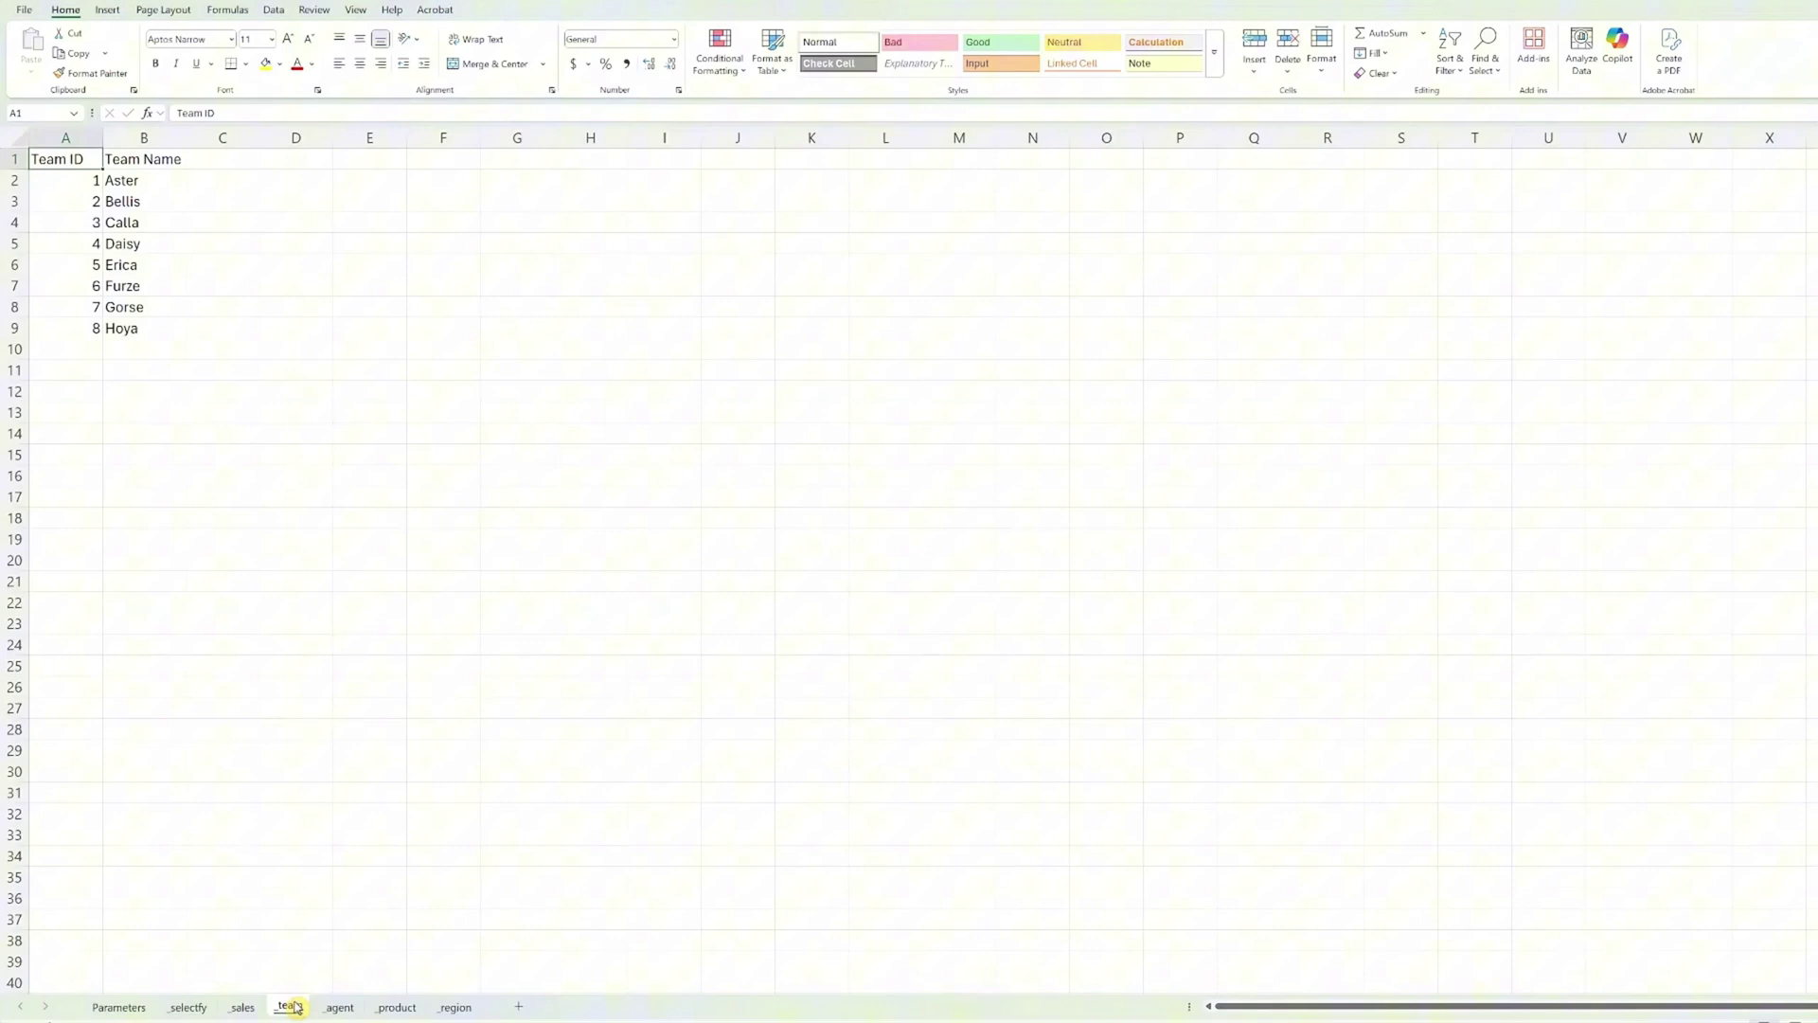
left_click(339, 1009)
left_click(396, 1007)
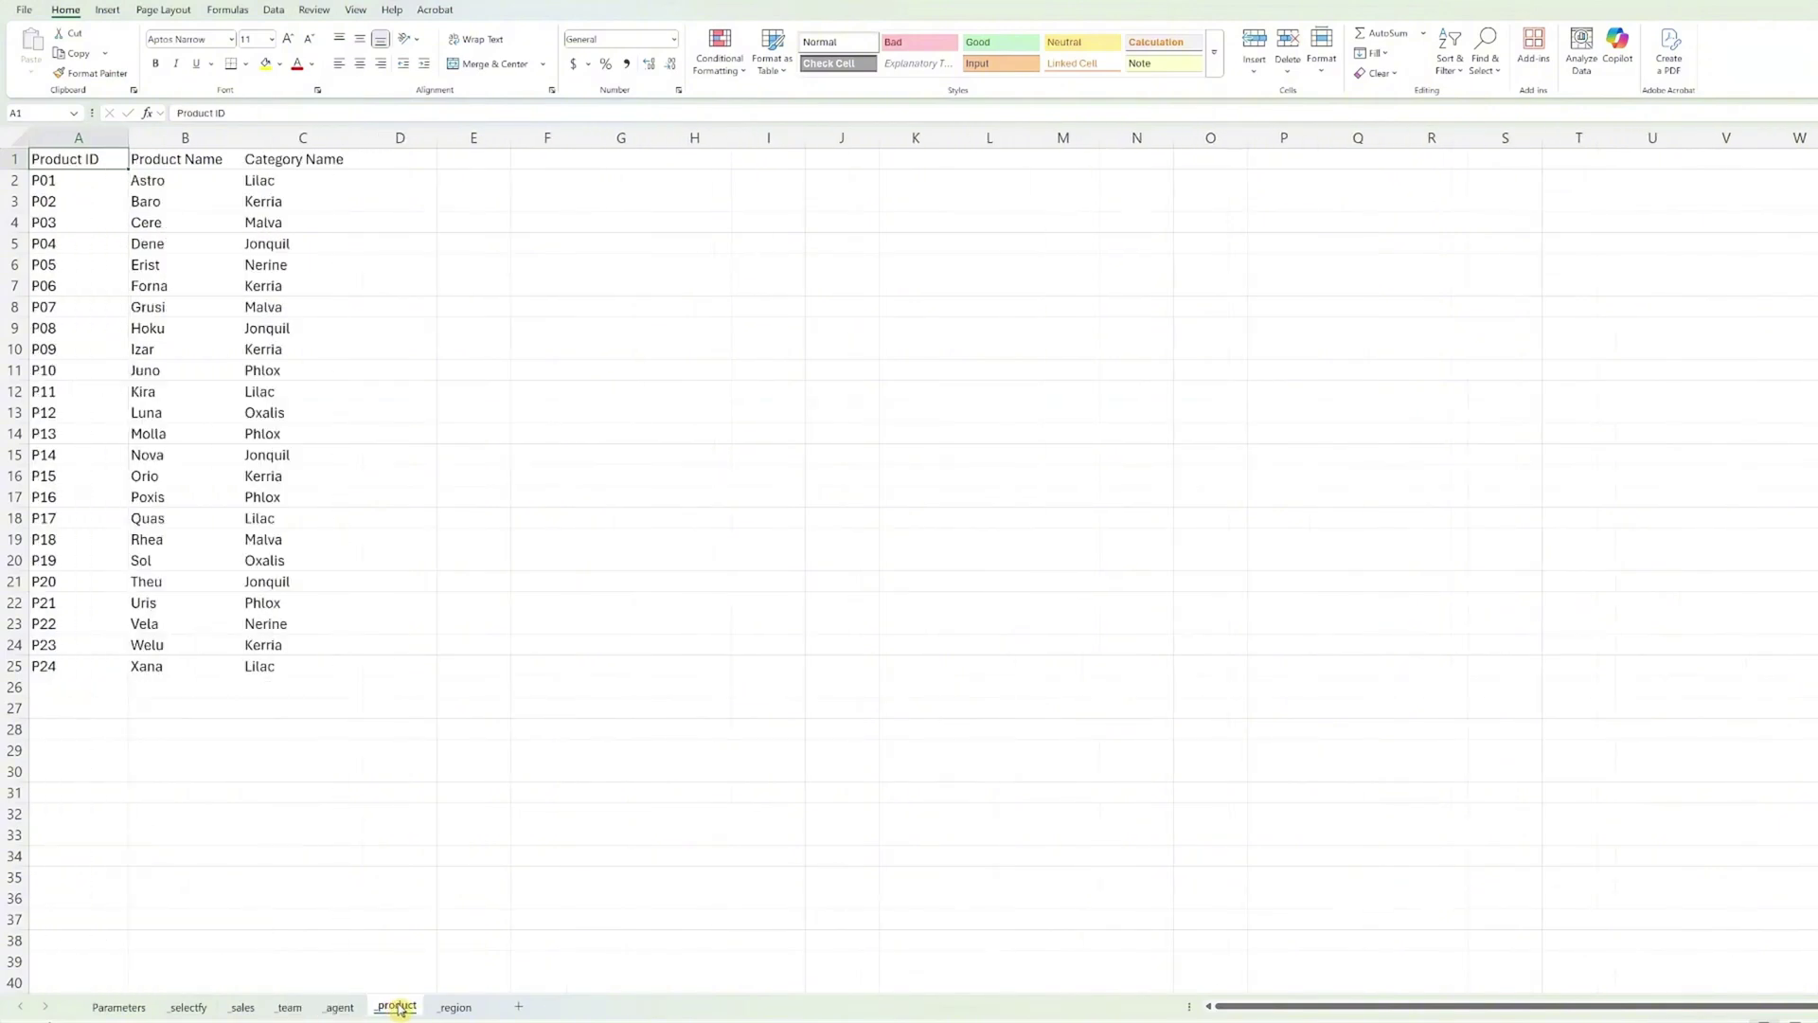
left_click(455, 1008)
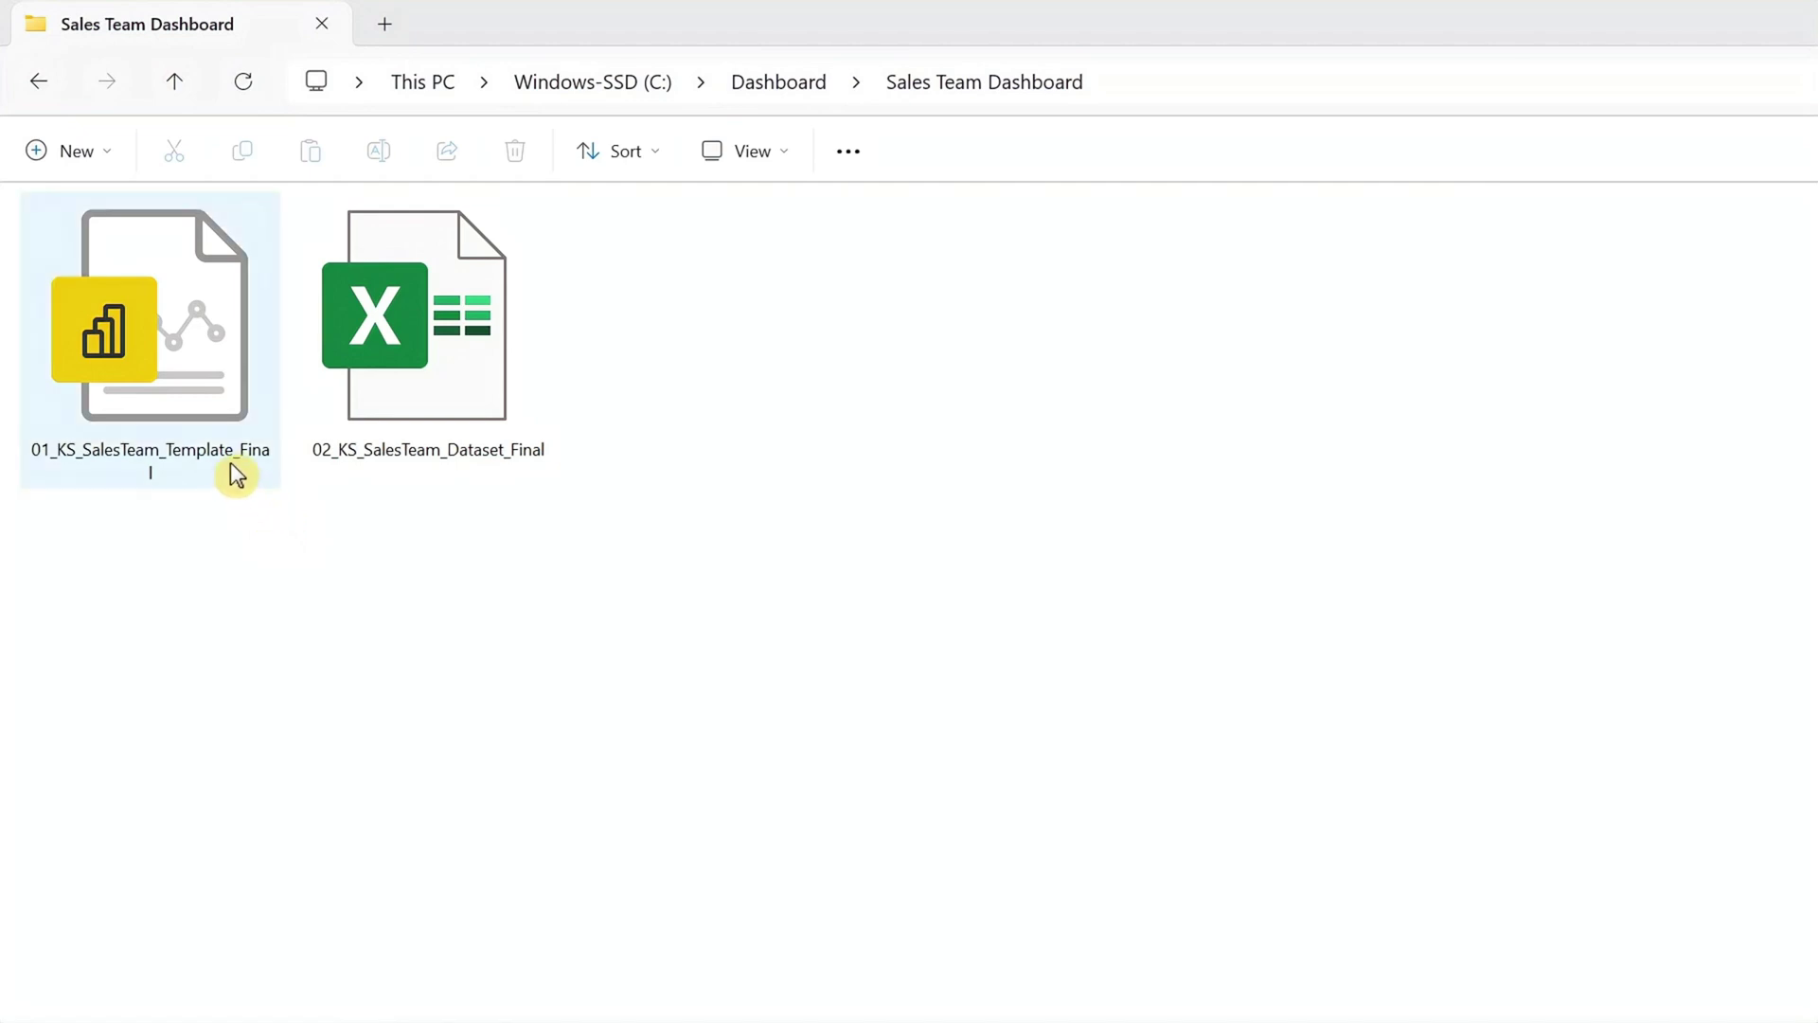
Open 01_KS_SalesTeam_Template_Final from File Explorer in Power BI Desktop
double_click(232, 469)
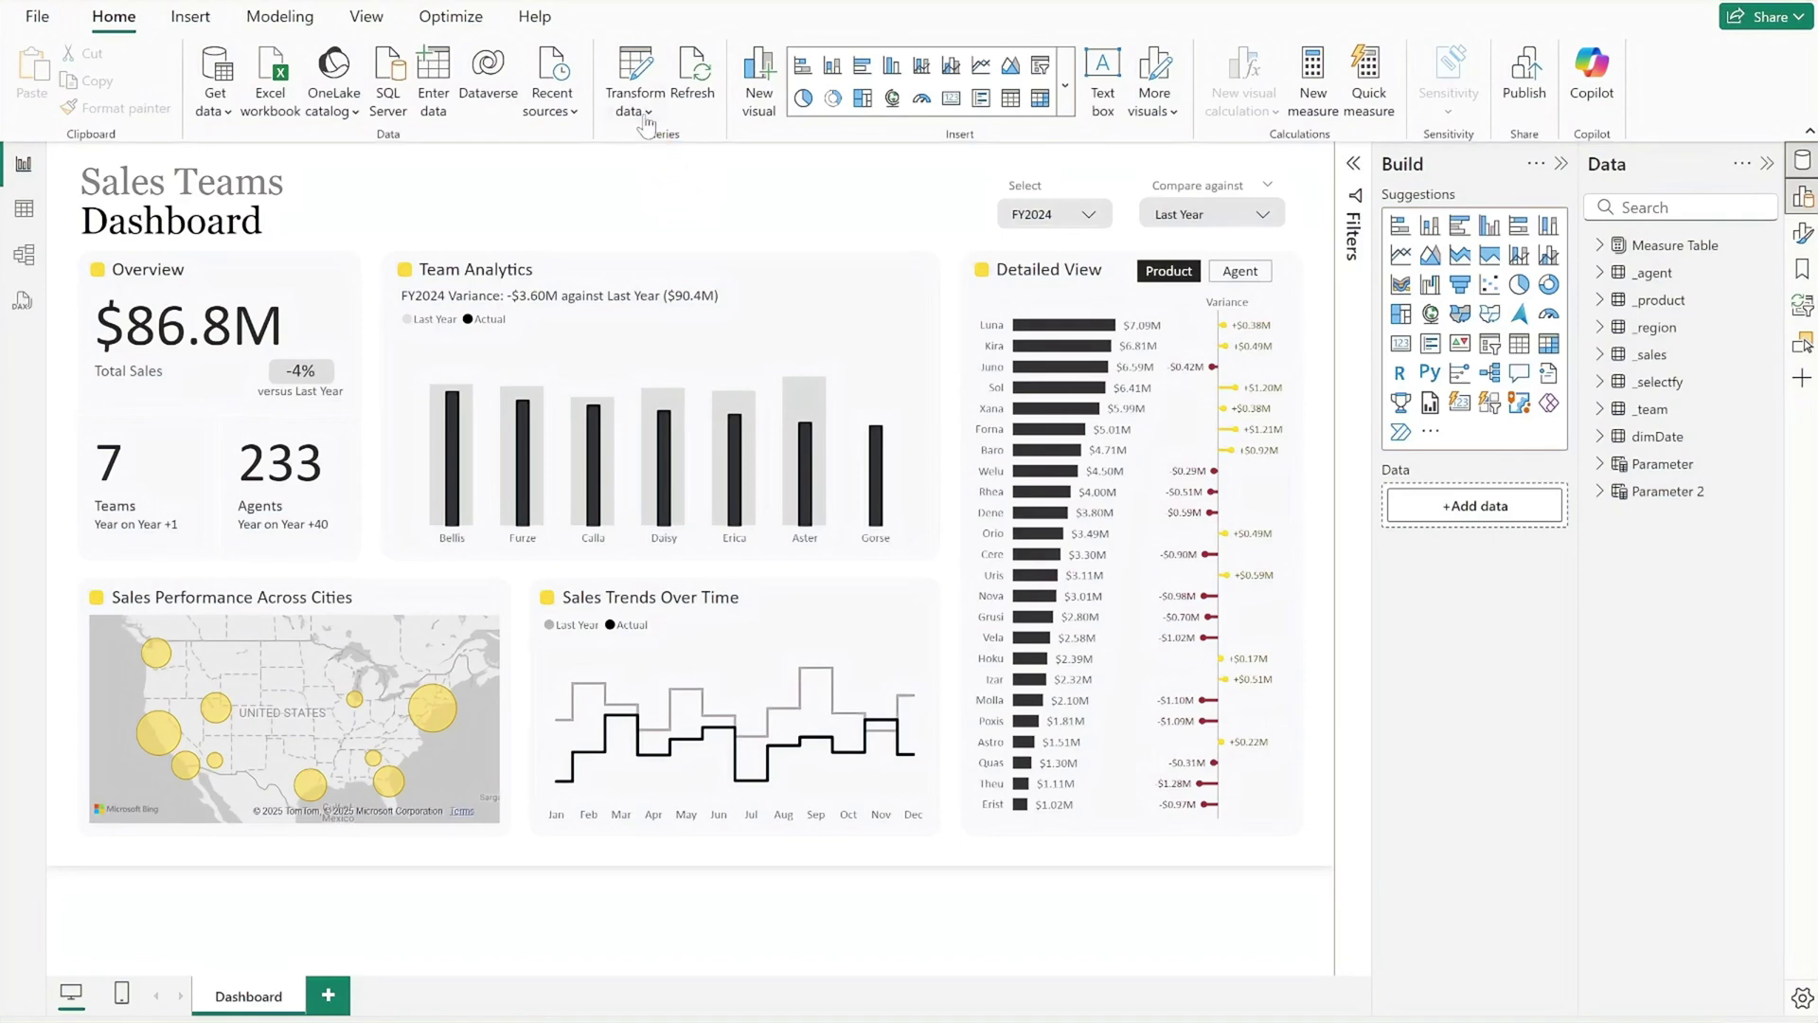
Change the Excel data source to 02_KS_SalesTeam_Dataset_Final_New.xlsx in Data source settings
left_click(634, 82)
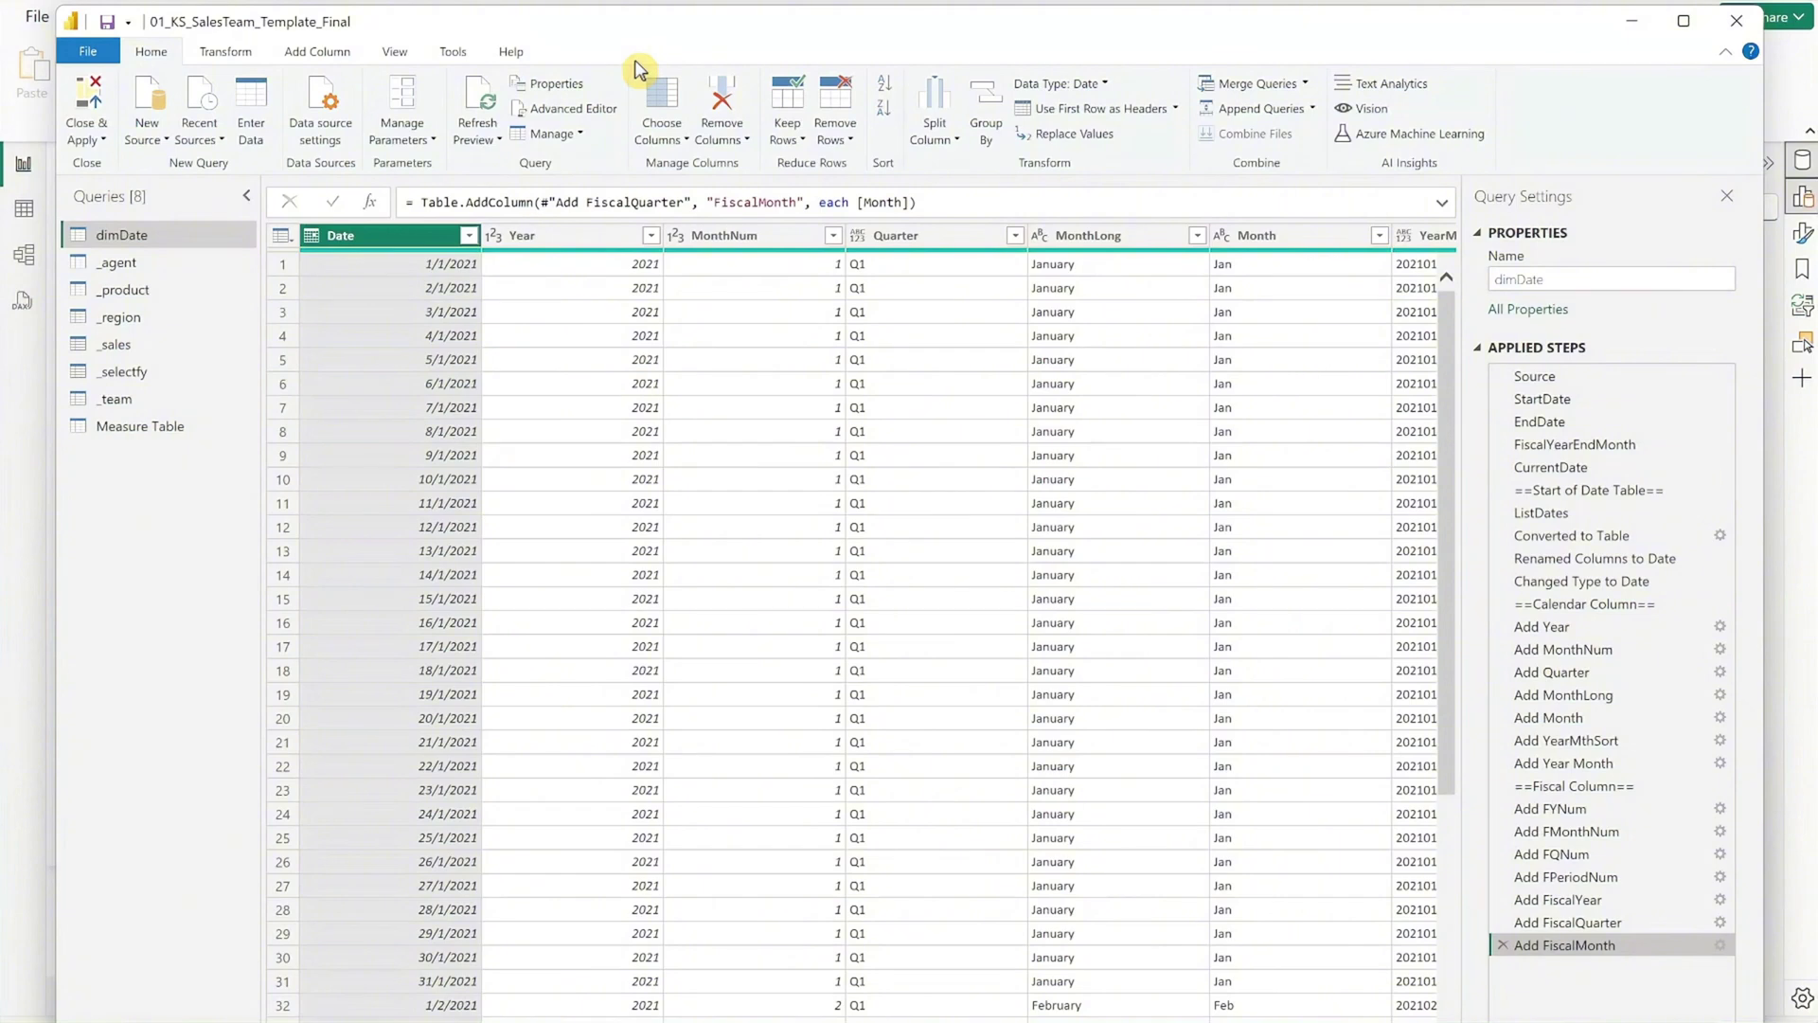
left_click(329, 126)
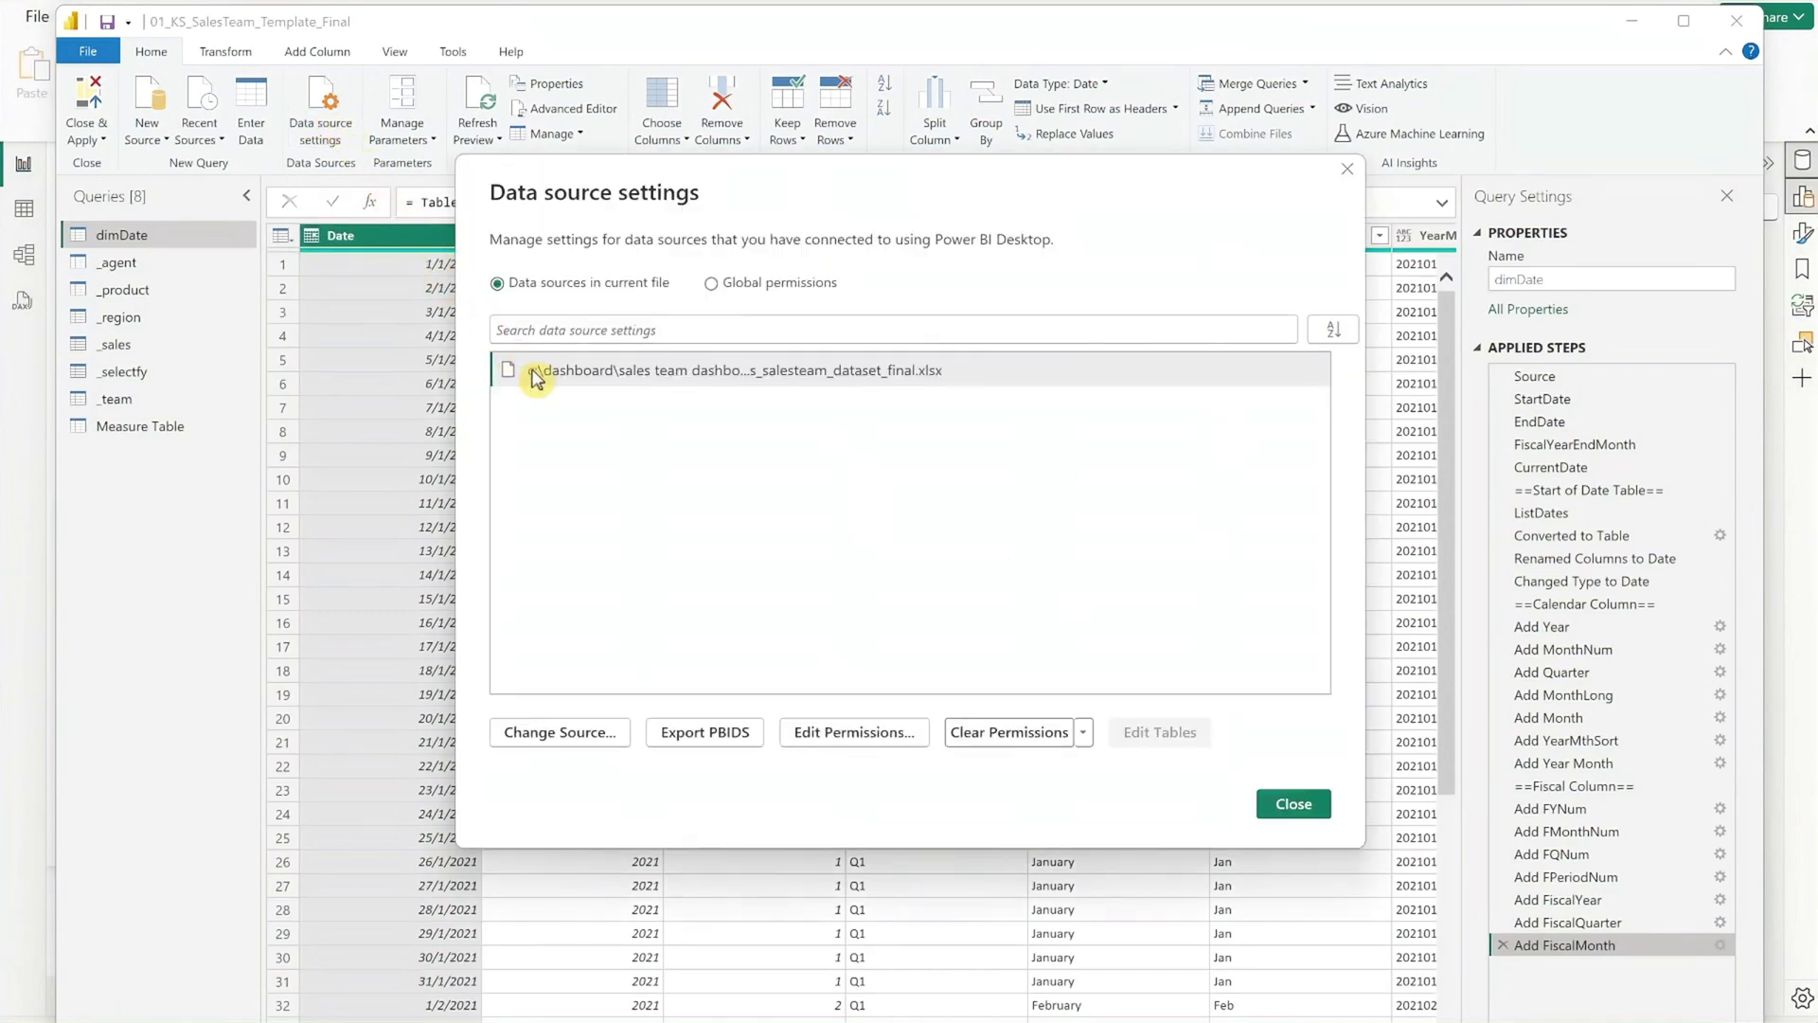
left_click(550, 738)
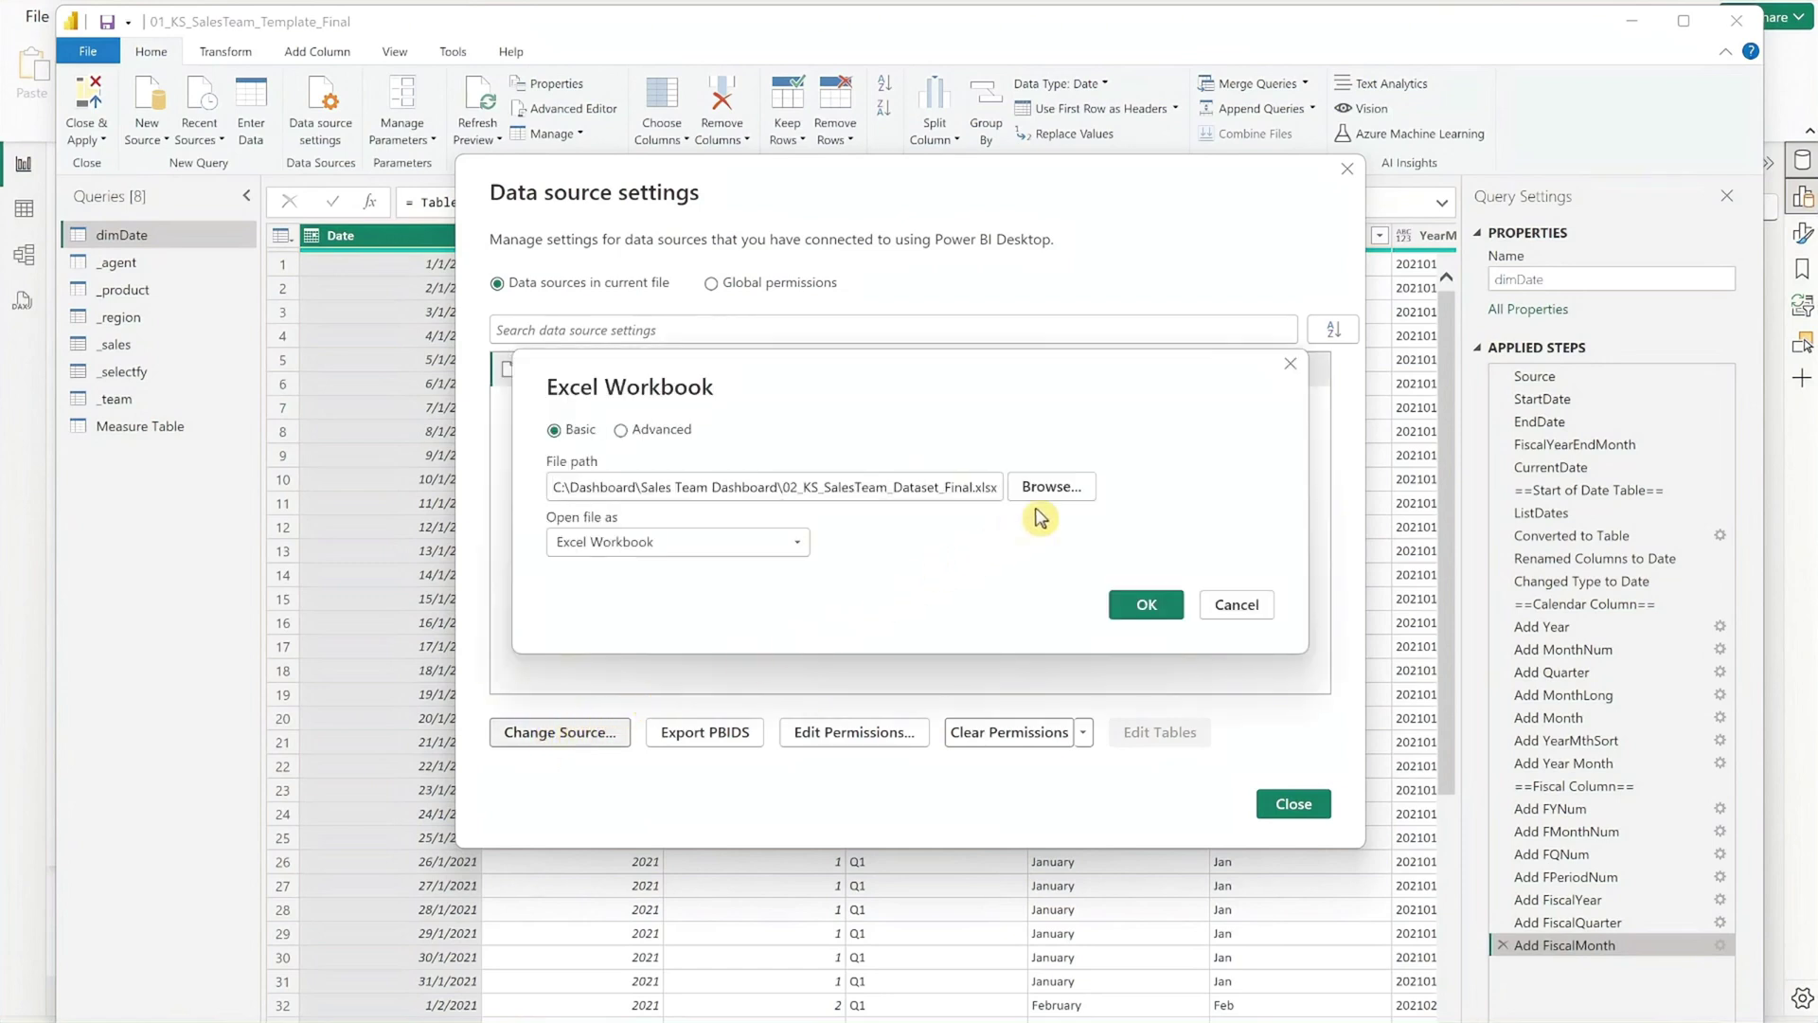
left_click(1065, 488)
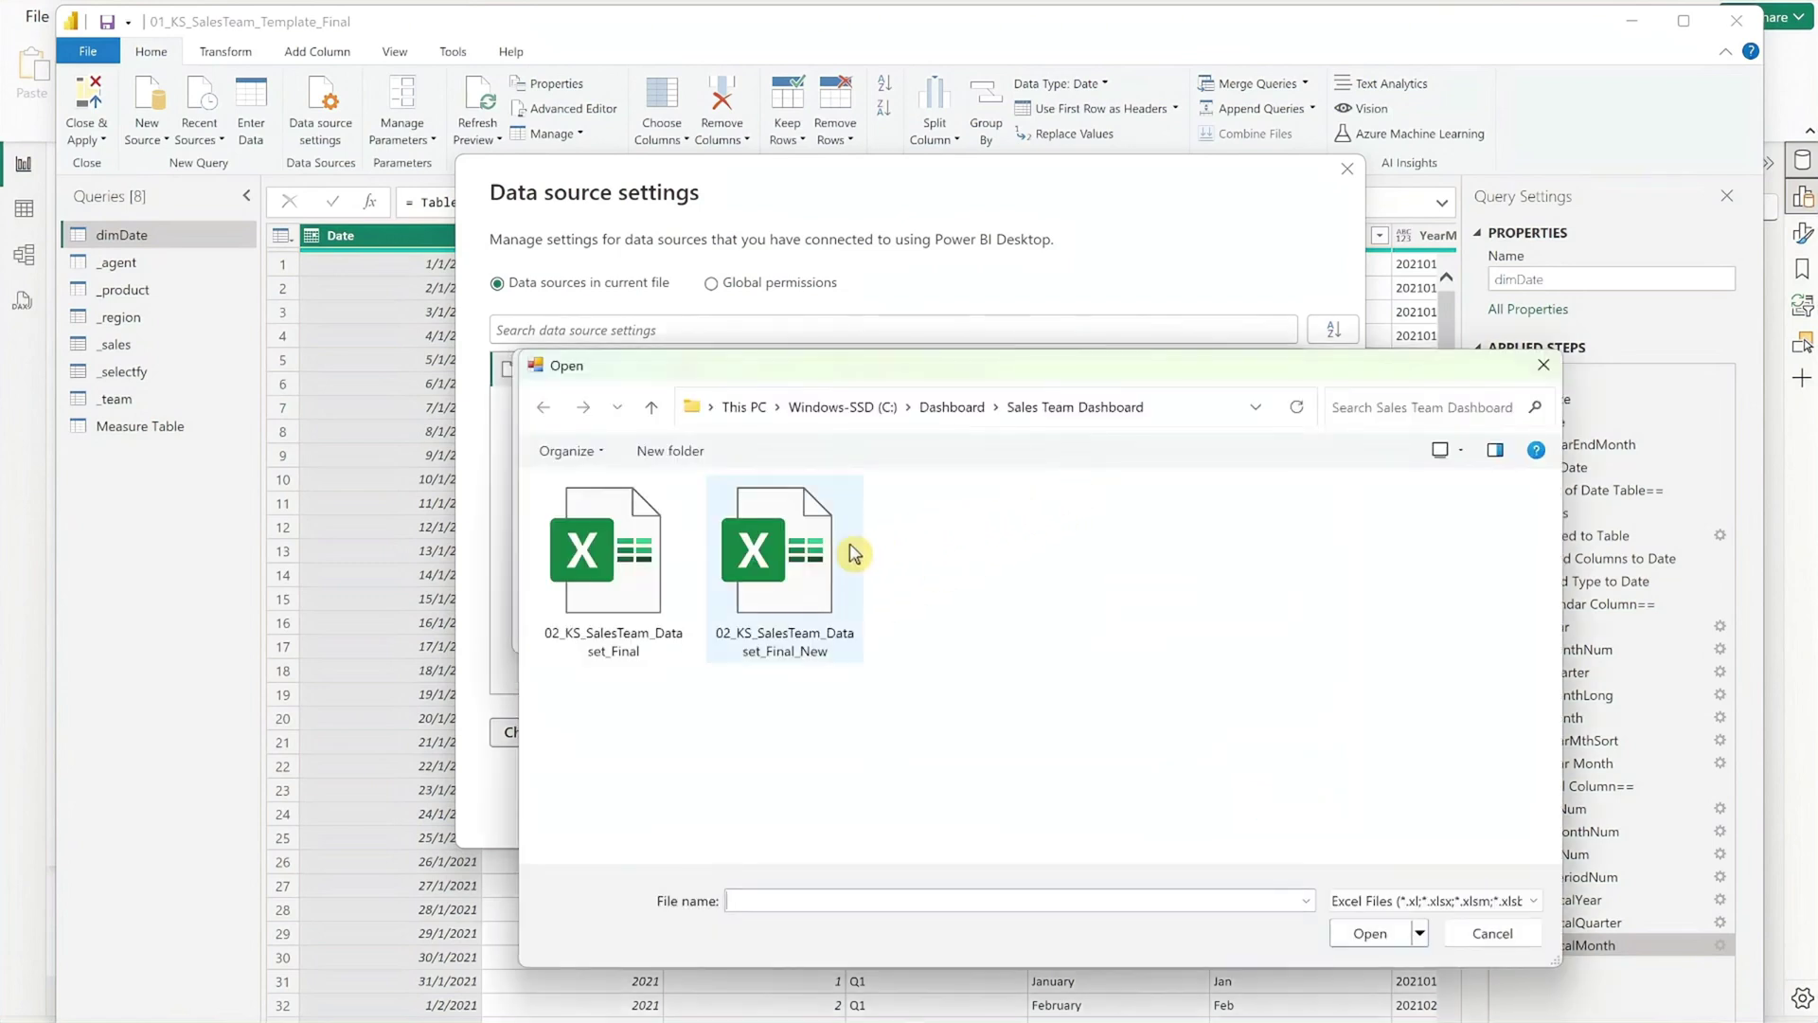
left_click(822, 566)
left_click(1381, 930)
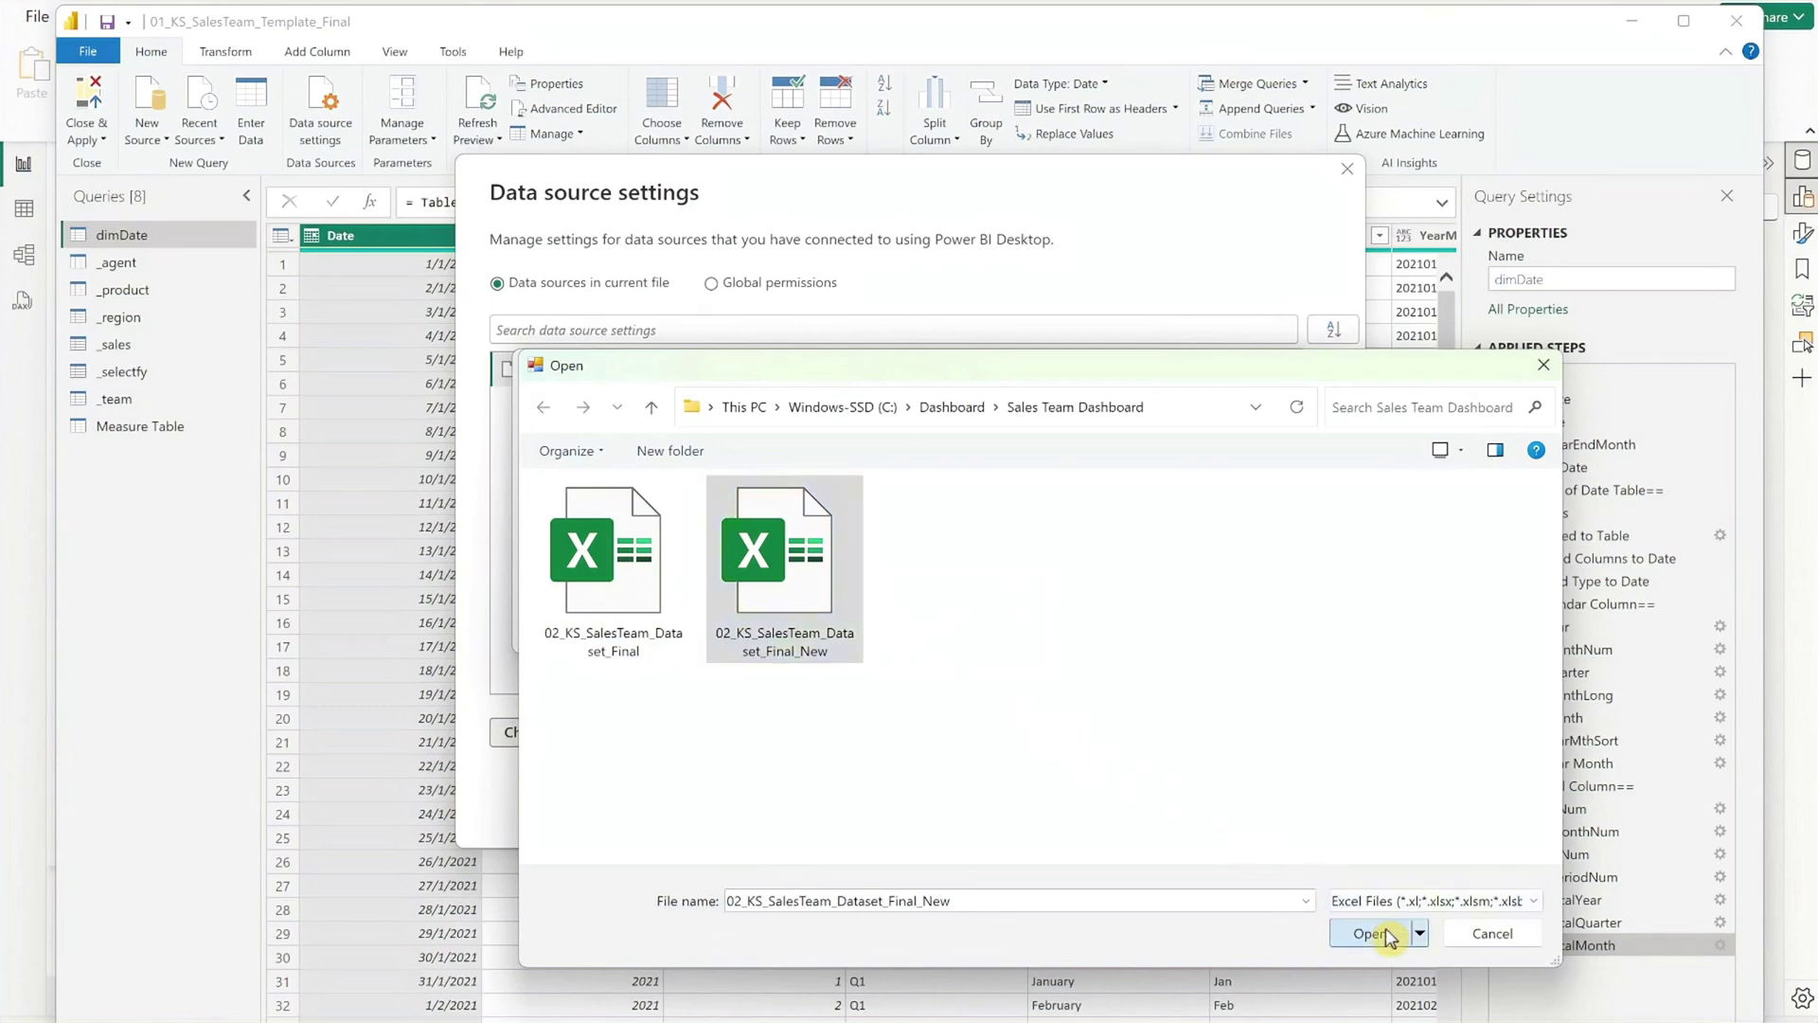
left_click(1163, 607)
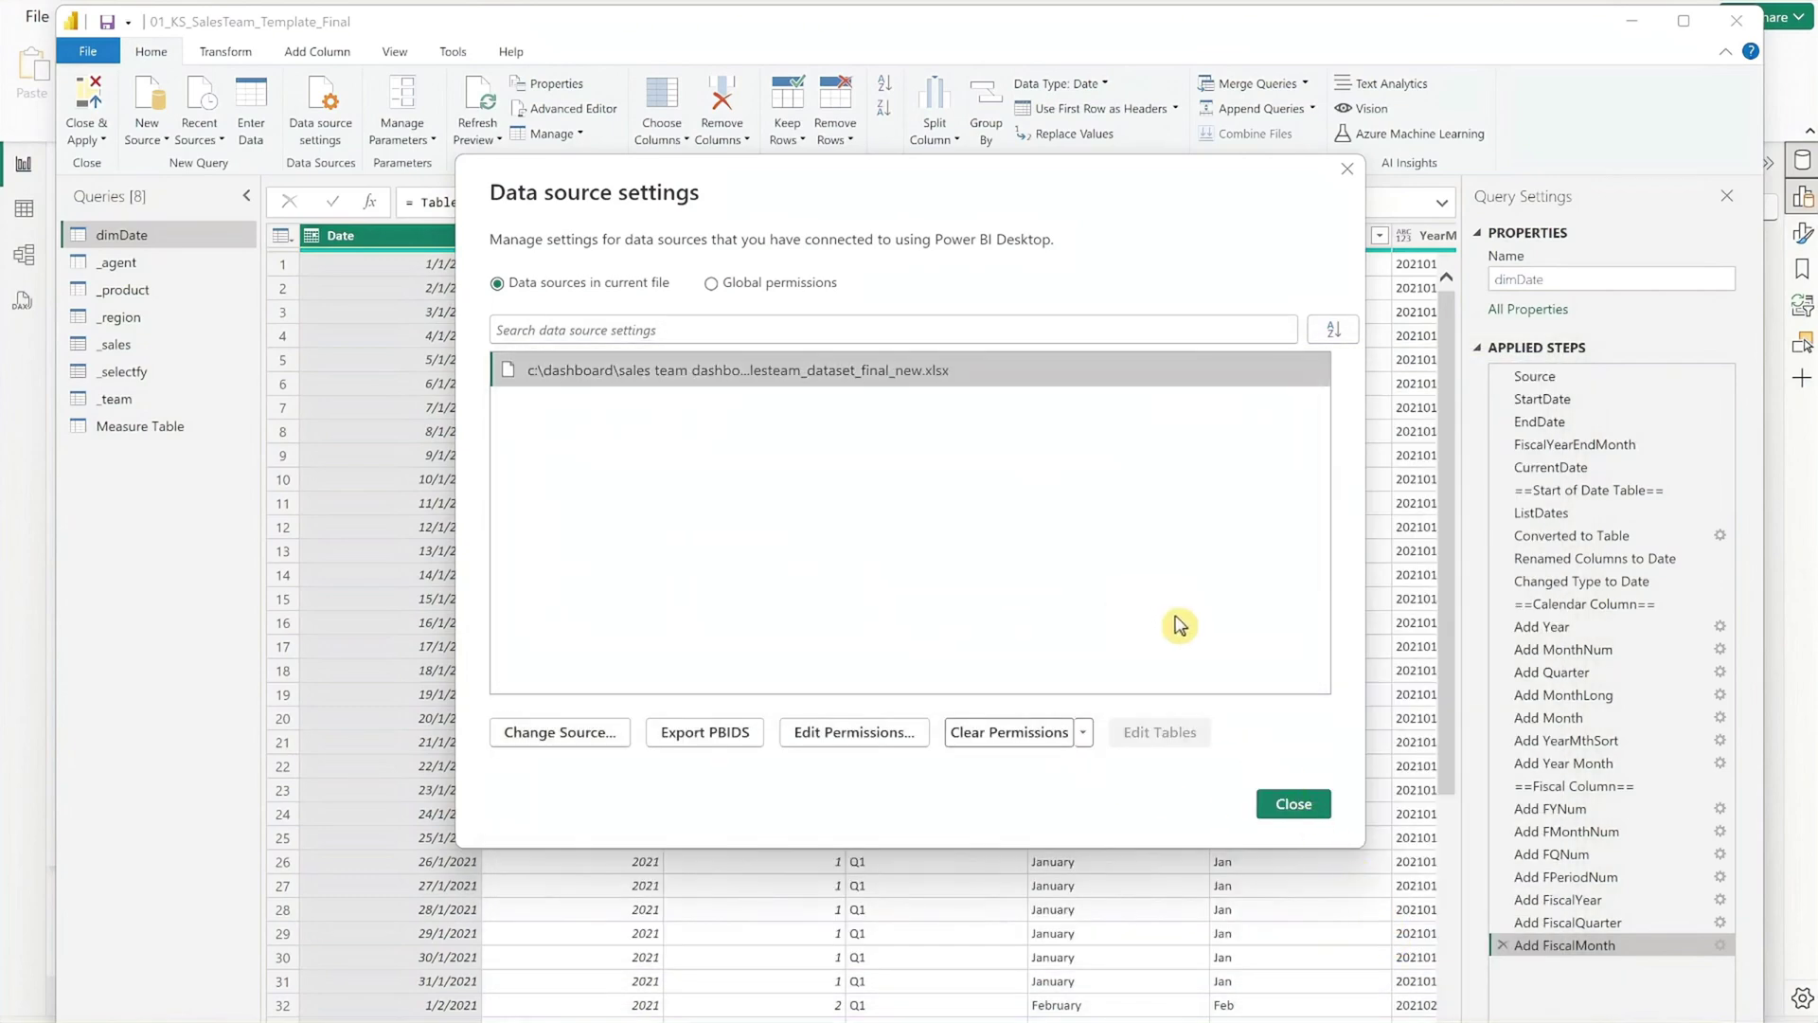
left_click(1293, 804)
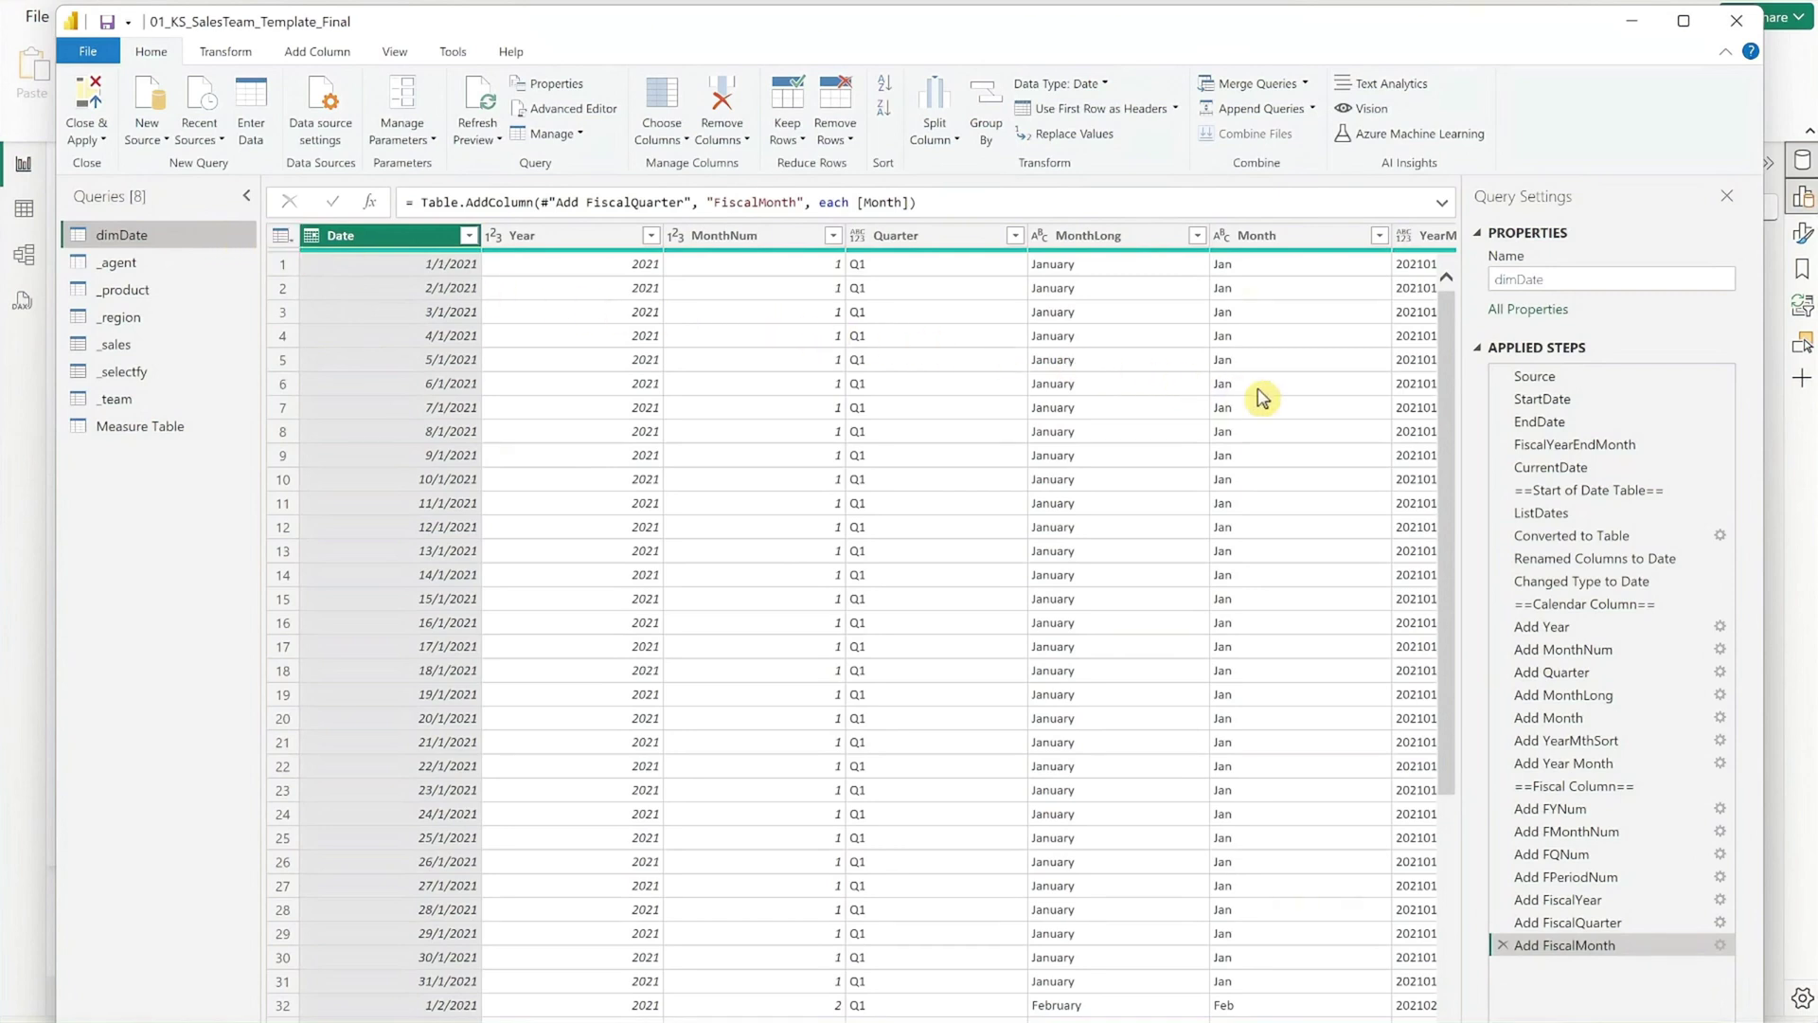
left_click(1534, 447)
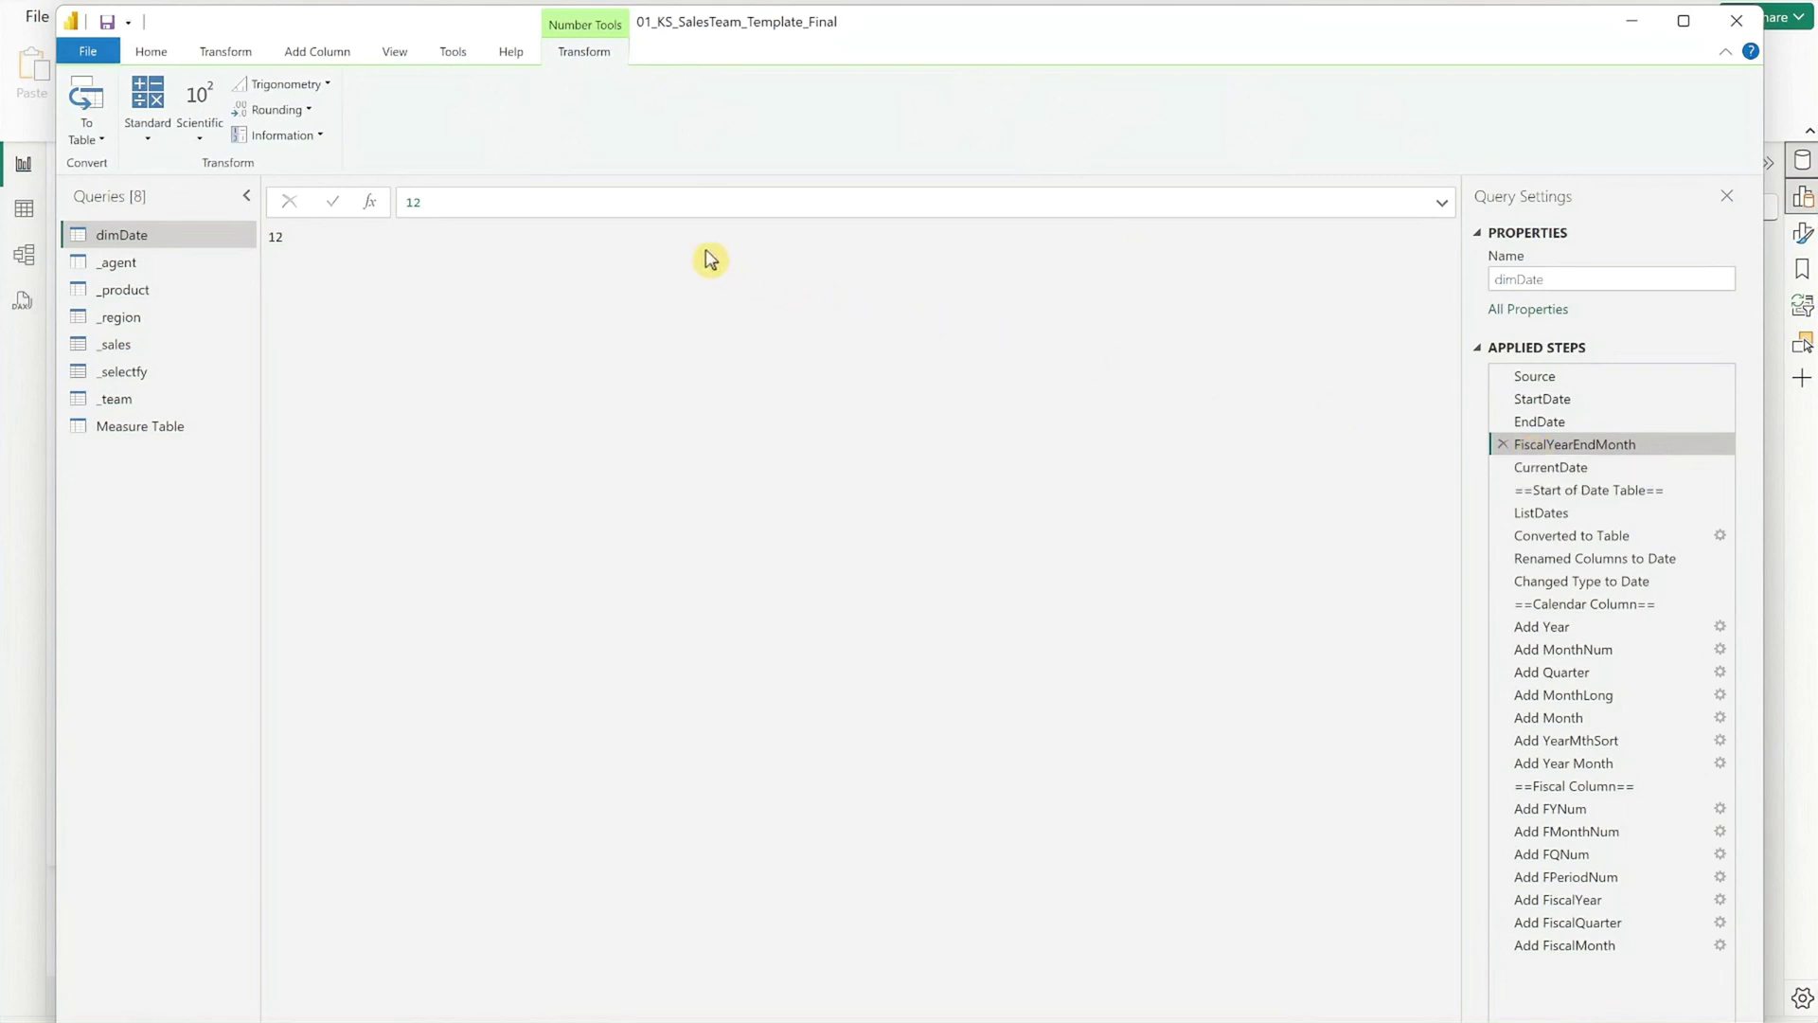
left_click(632, 209)
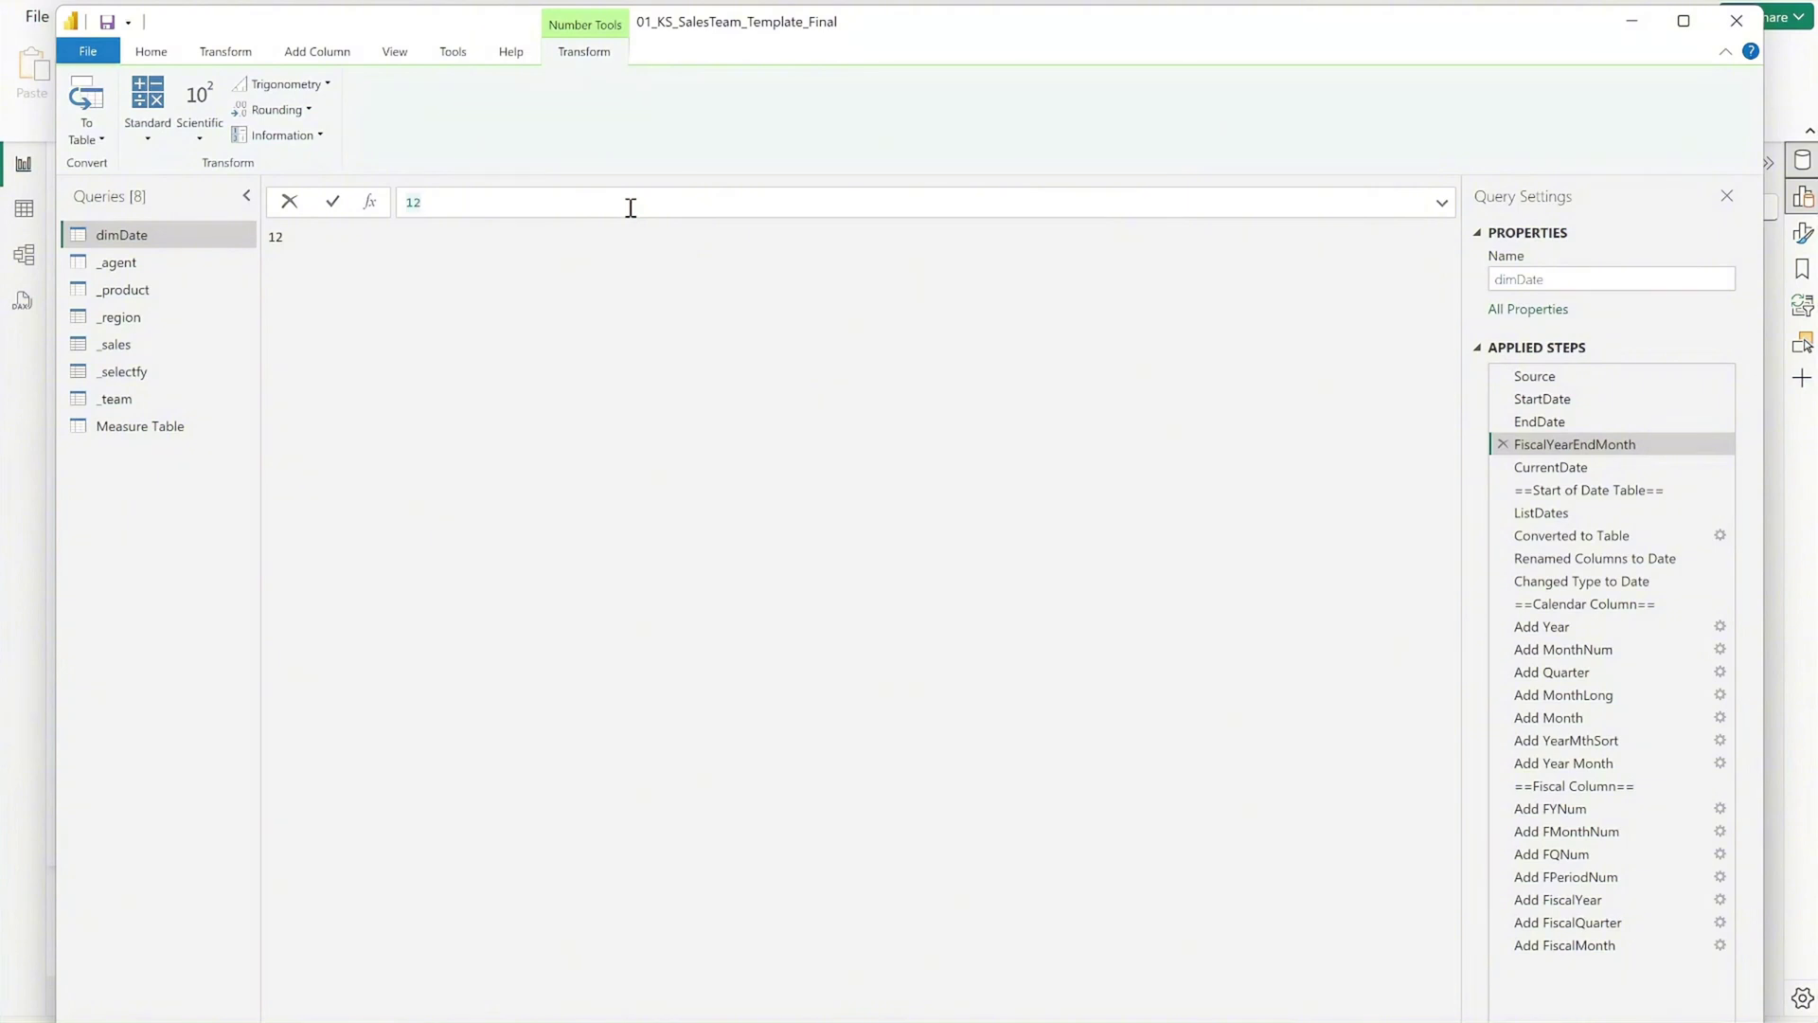
key("Return")
left_click(1575, 947)
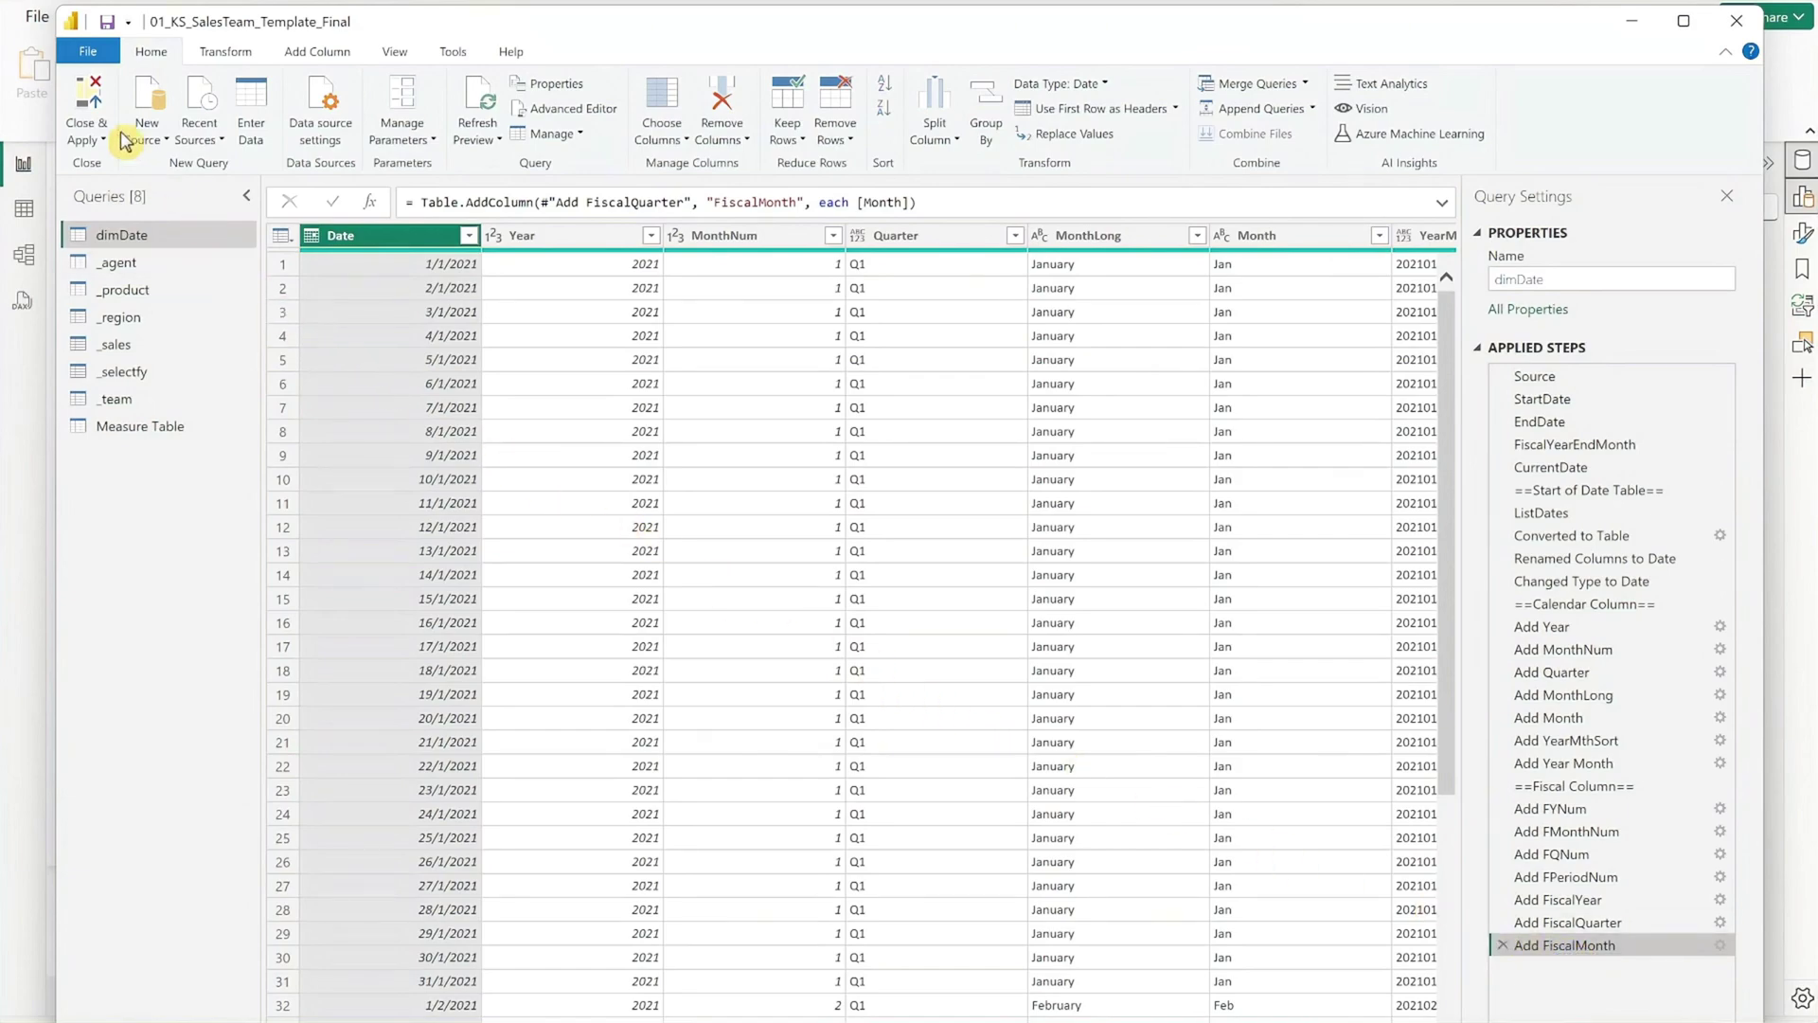
Close & Apply the Power Query changes to return to the Sales Teams dashboard
left_click(85, 104)
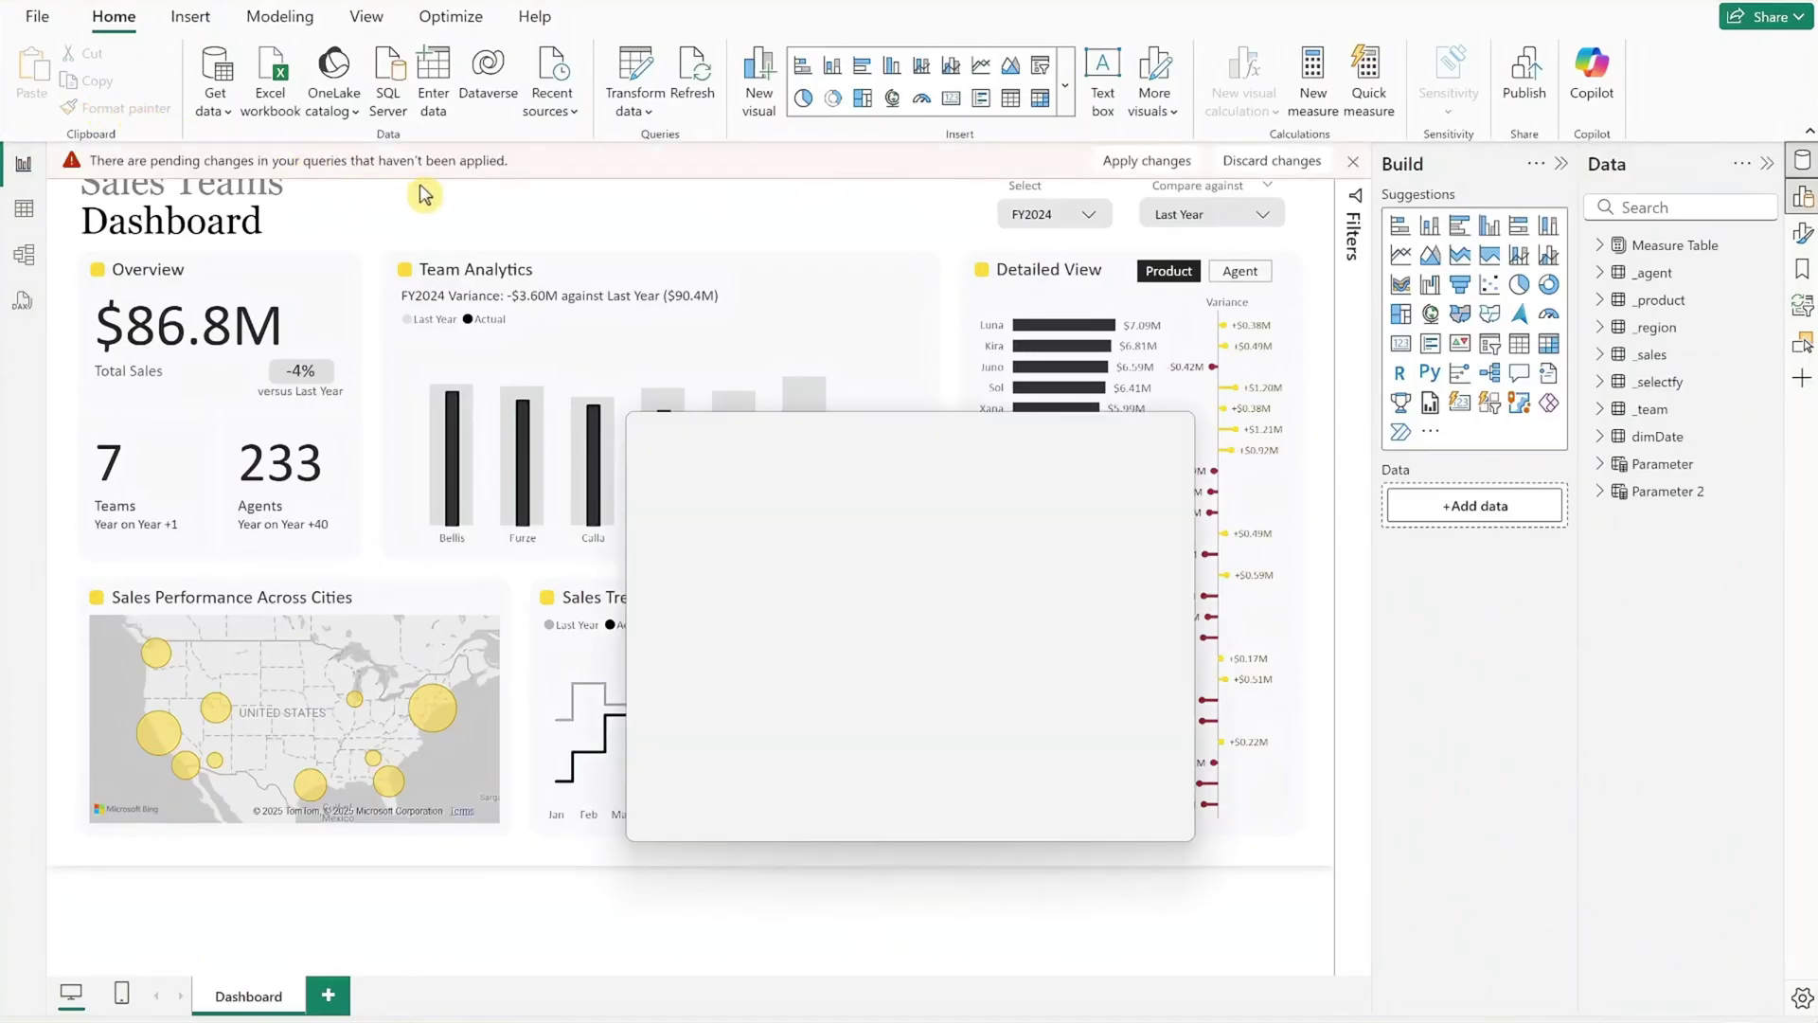